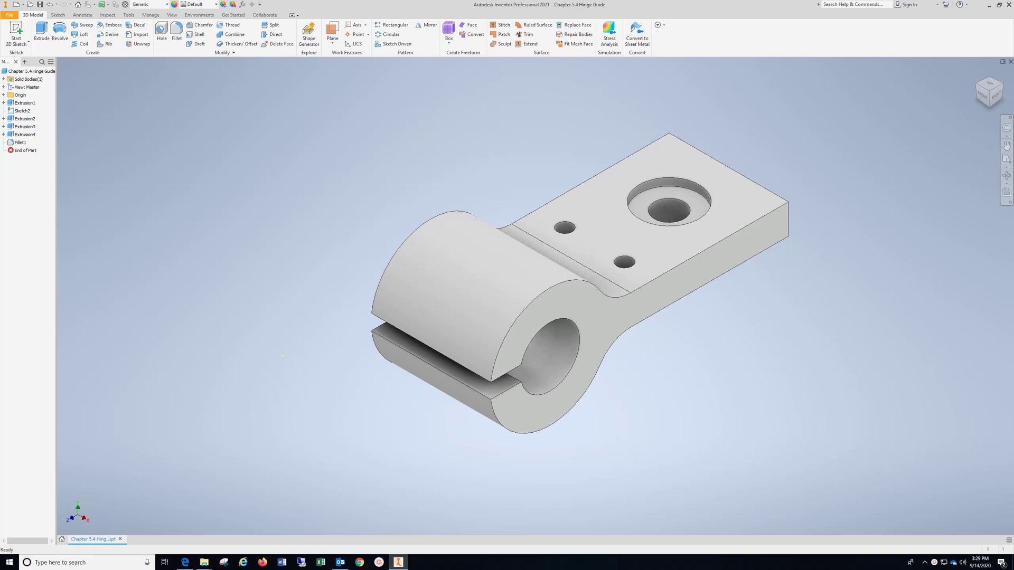
- Create a new drawing from the ANSI (in).idw template
{"action": "left_click", "coordinate": [9, 14]}
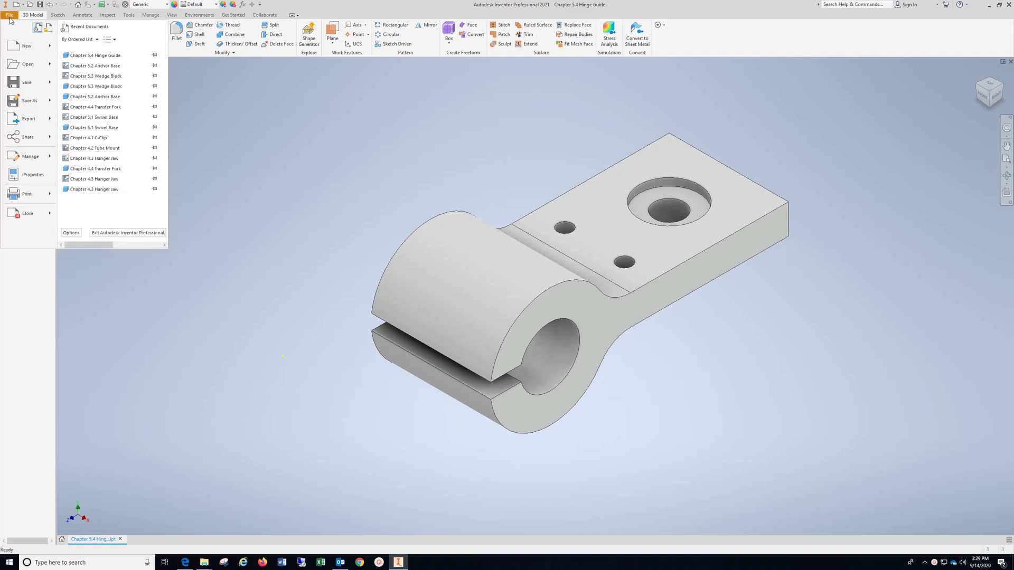
{"action": "mouse_move", "coordinate": [20, 57]}
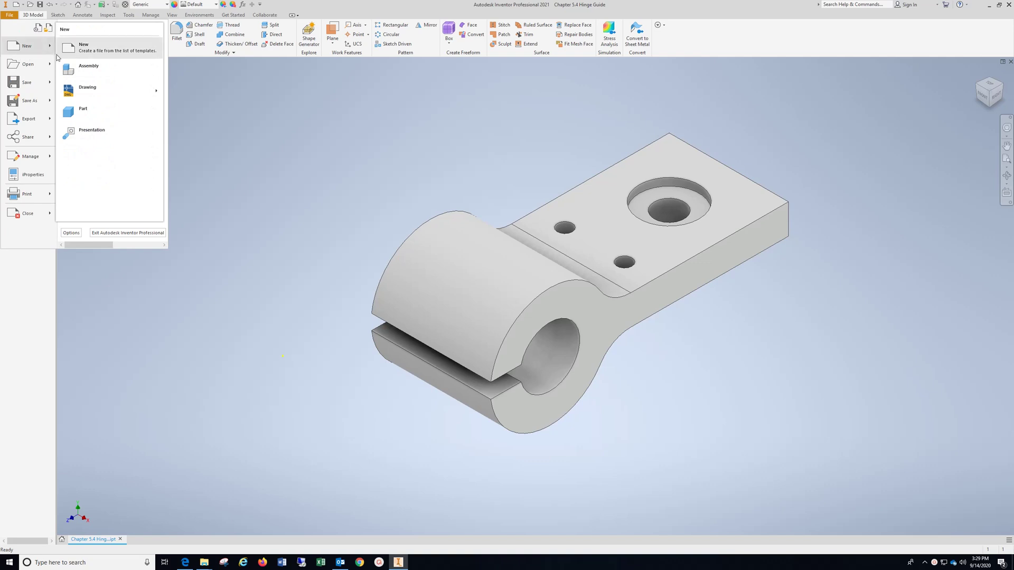
{"action": "left_click", "coordinate": [95, 51]}
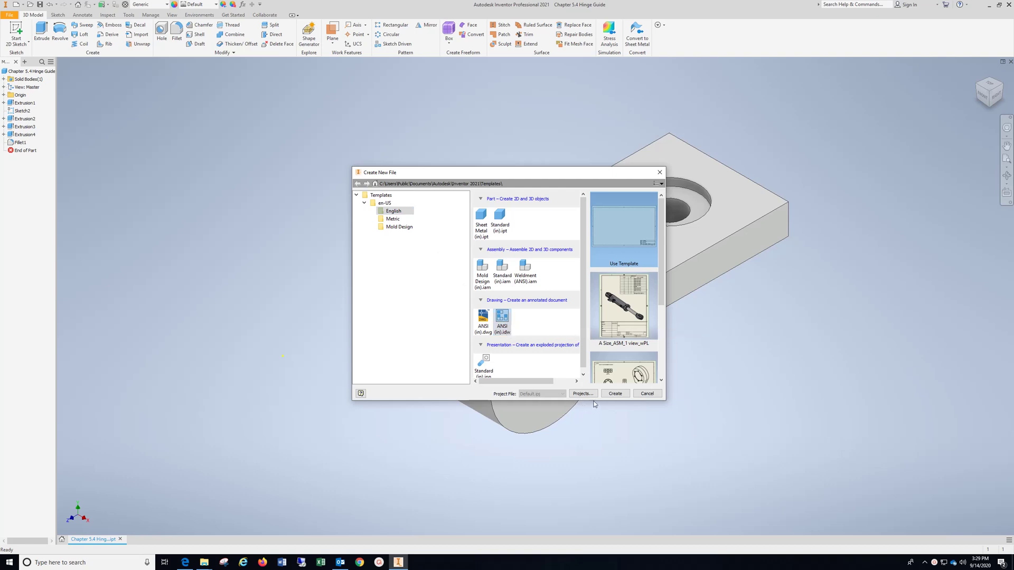
{"action": "left_click", "coordinate": [615, 394]}
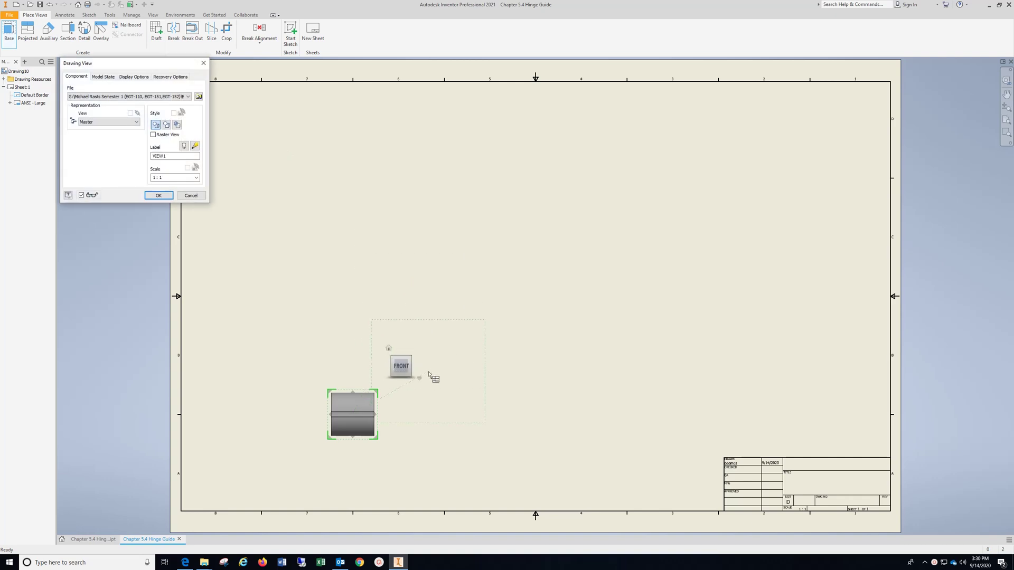
- Place the Hinge Guide base view oriented to RIGHT at scale 2 and shift it up-right
{"action": "left_click", "coordinate": [417, 365]}
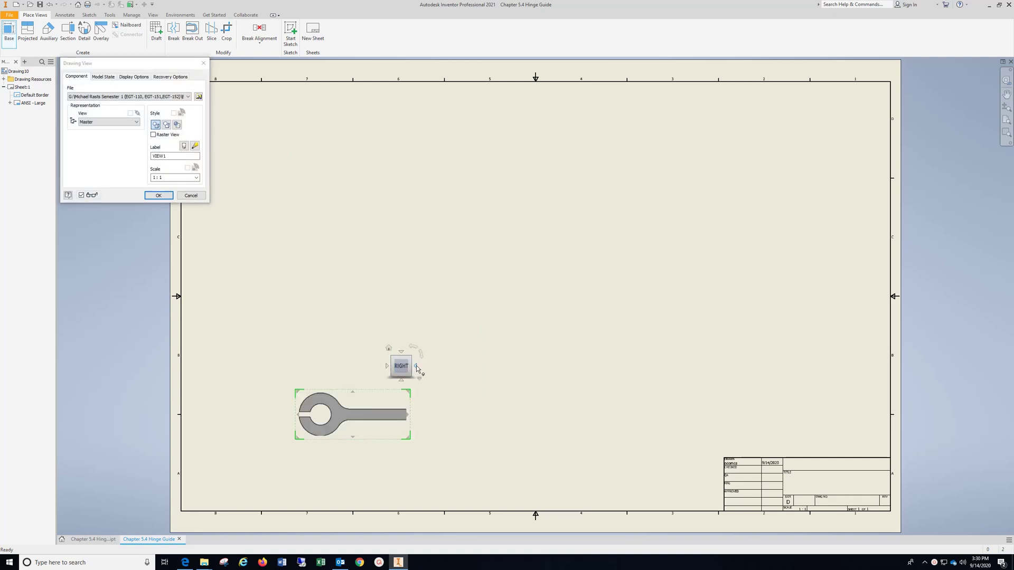
{"action": "left_click", "coordinate": [168, 177]}
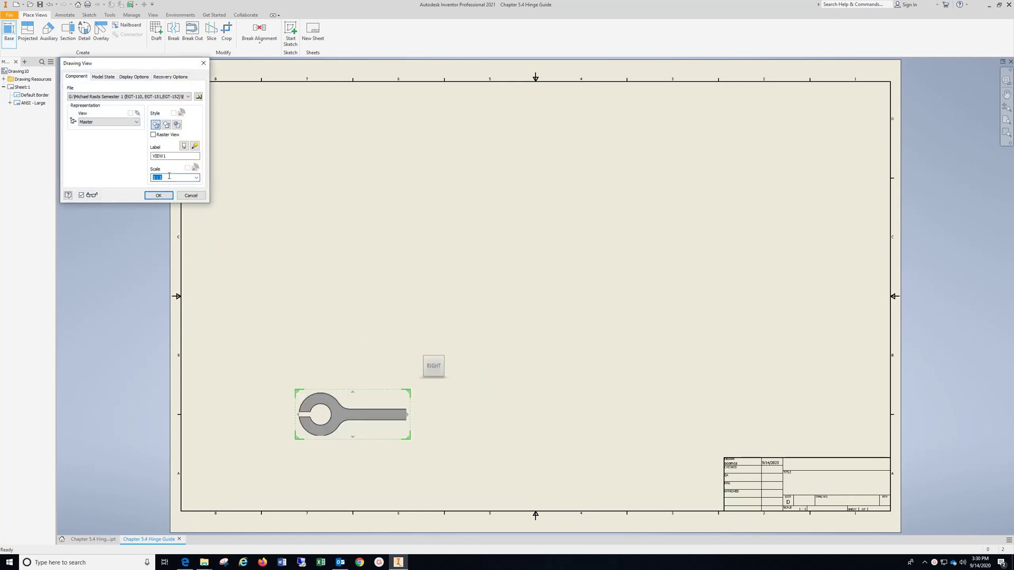
{"action": "type", "text": "2"}
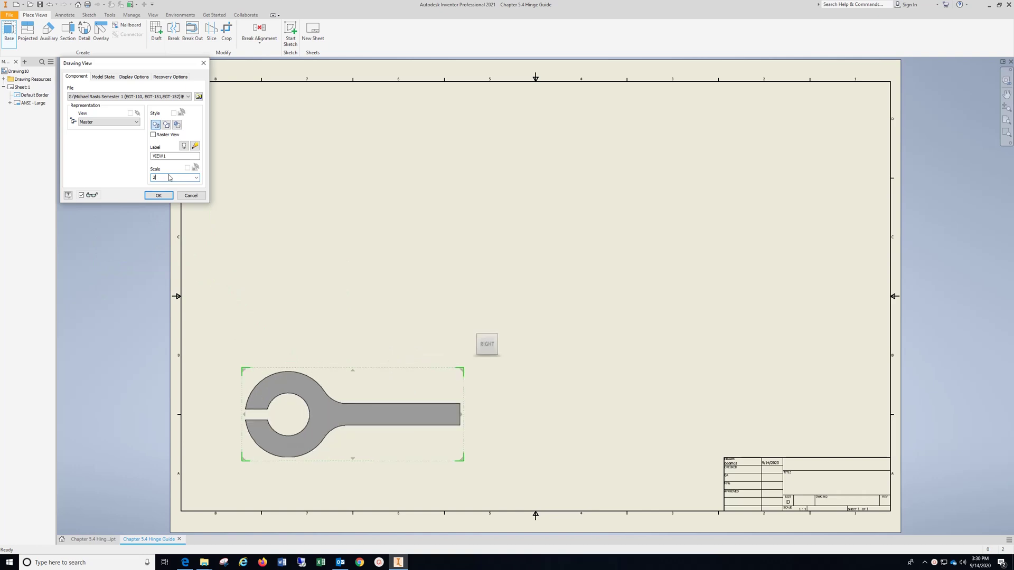
{"action": "left_click", "coordinate": [158, 195]}
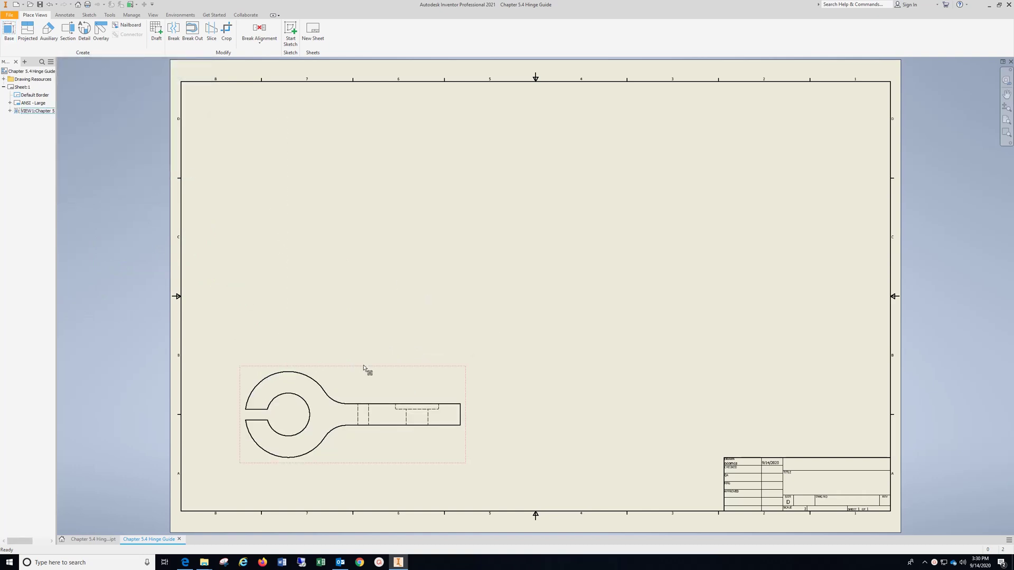
{"action": "left_click_drag", "start_coordinate": [363, 366], "coordinate": [405, 346]}
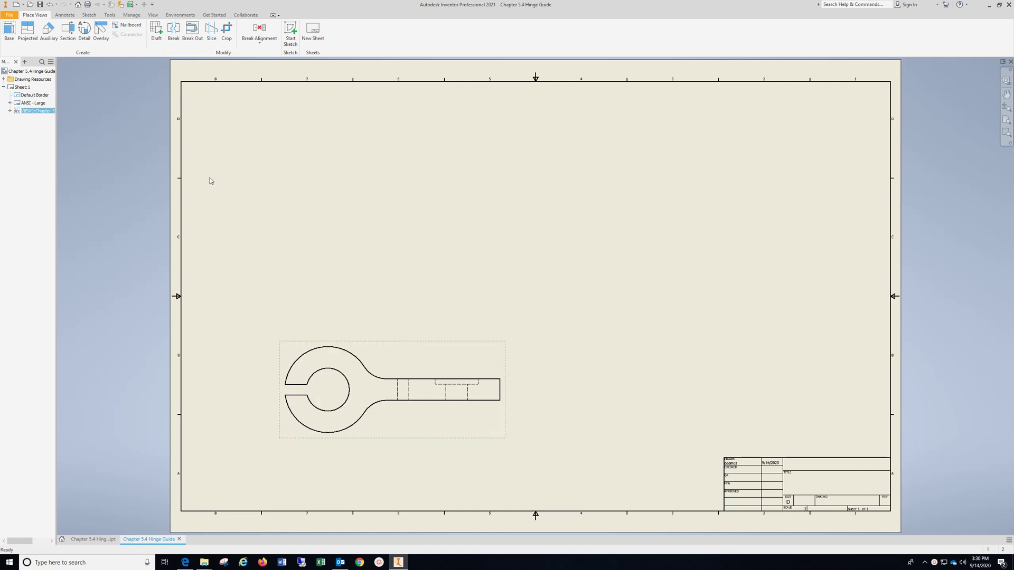
- Project top, side and isometric views from the base view
{"action": "left_click", "coordinate": [28, 29]}
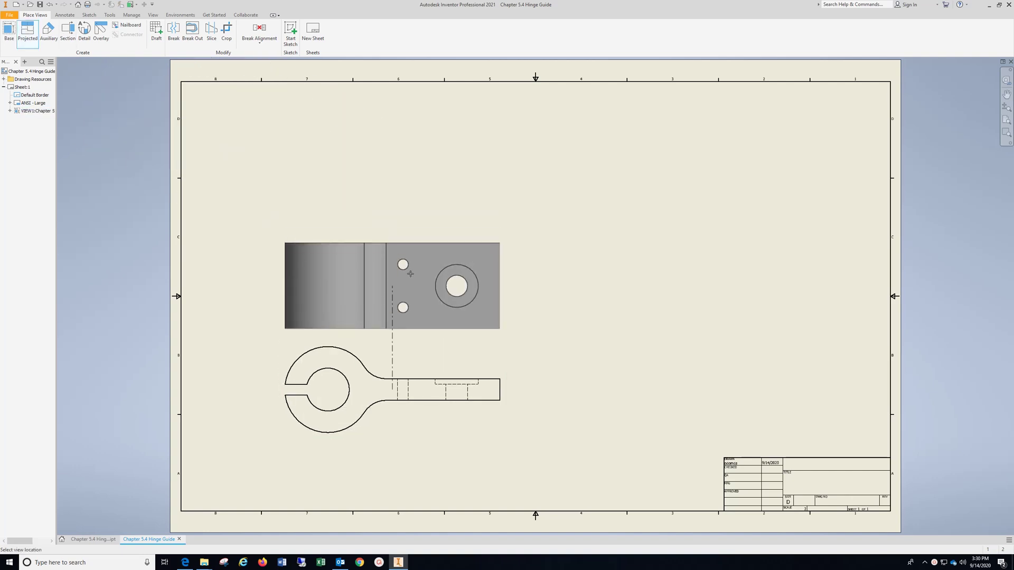
{"action": "left_click", "coordinate": [392, 180]}
{"action": "left_click", "coordinate": [643, 390]}
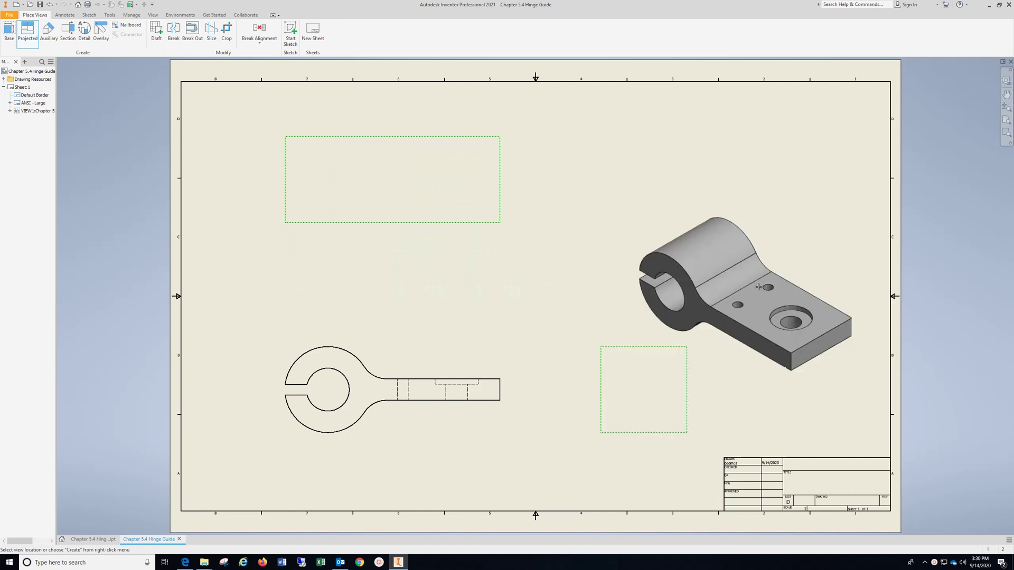
{"action": "left_click", "coordinate": [765, 194]}
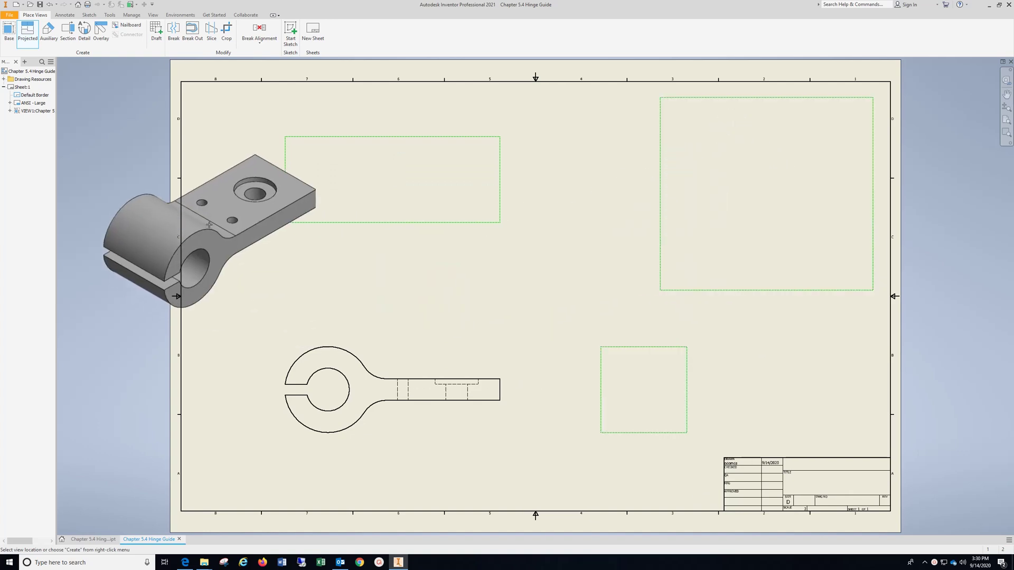
{"action": "right_click", "coordinate": [453, 210]}
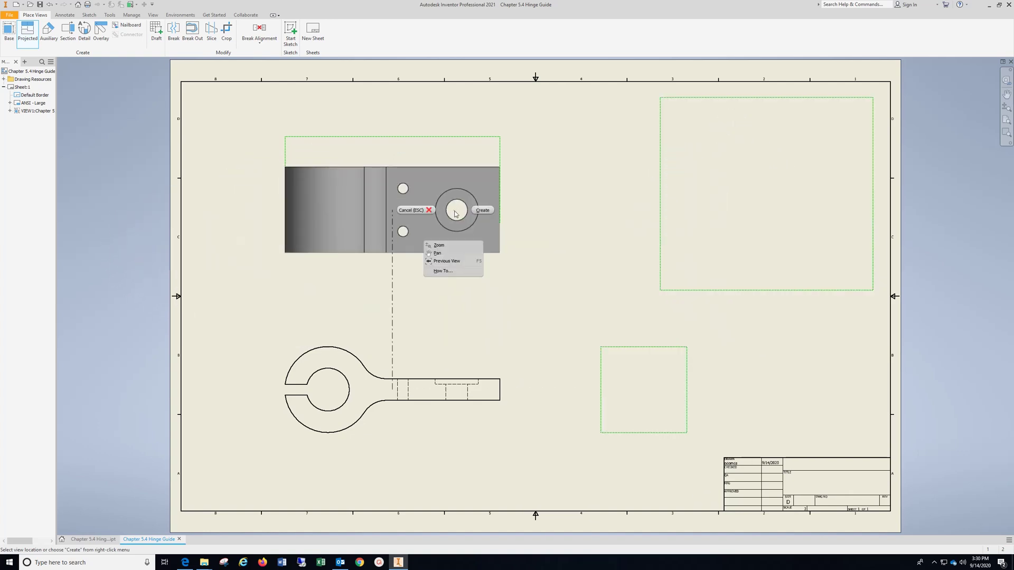
{"action": "left_click", "coordinate": [482, 211]}
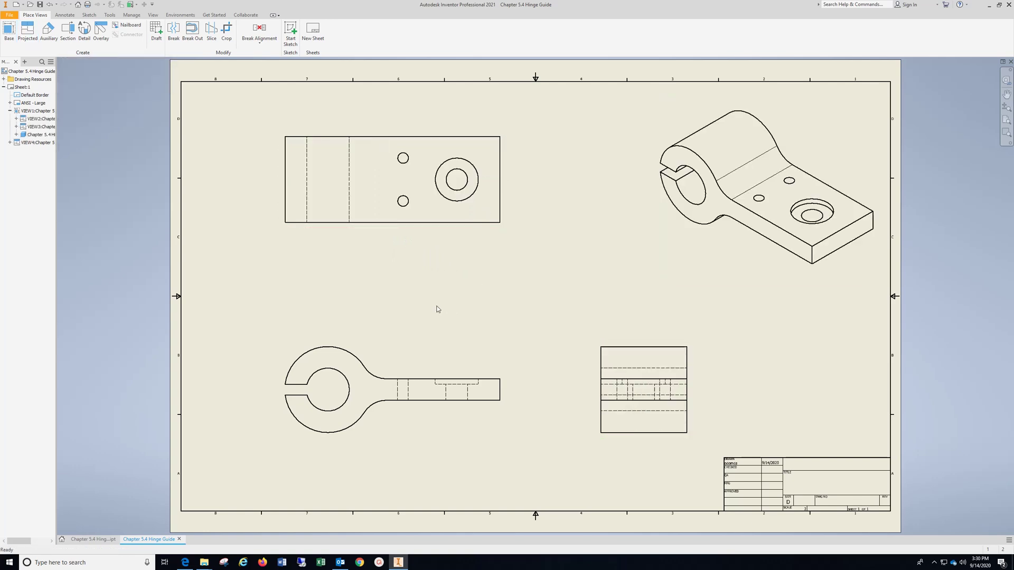
- Add center marks to the large hole, both small holes and the ring's bore
{"action": "left_click", "coordinate": [65, 16]}
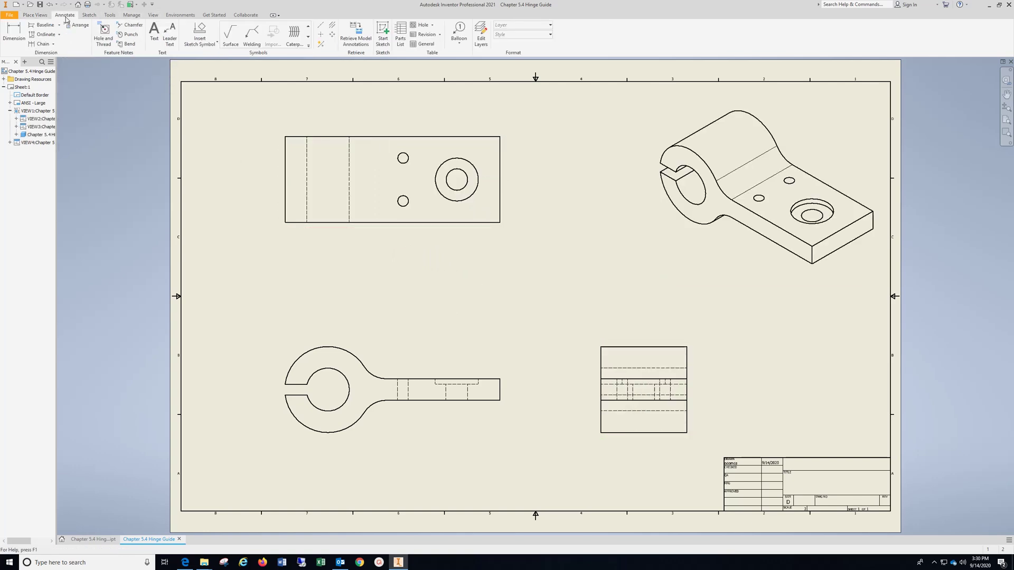
{"action": "left_click", "coordinate": [319, 35]}
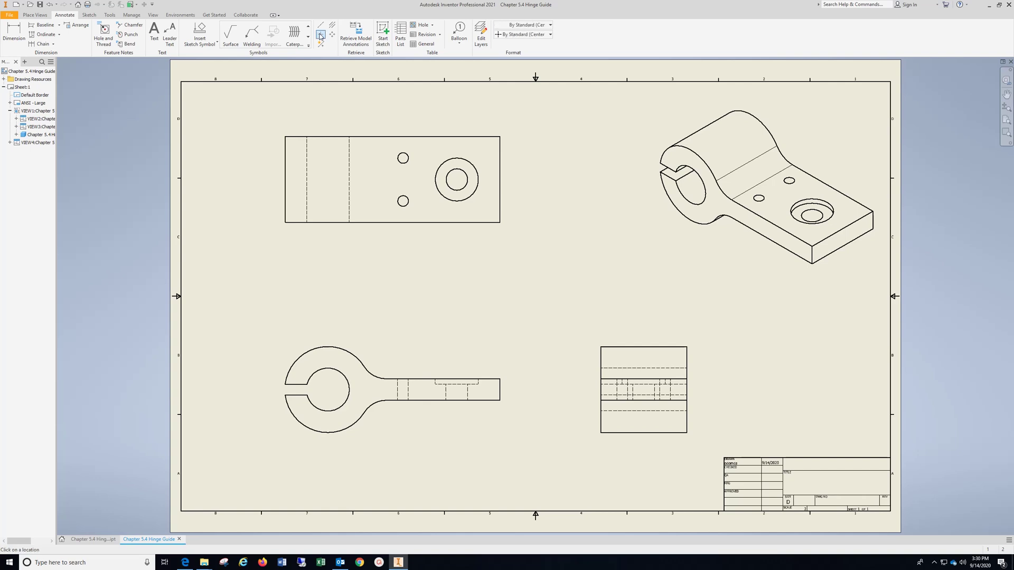
{"action": "left_click", "coordinate": [469, 166]}
{"action": "left_click", "coordinate": [402, 158]}
{"action": "left_click", "coordinate": [403, 201]}
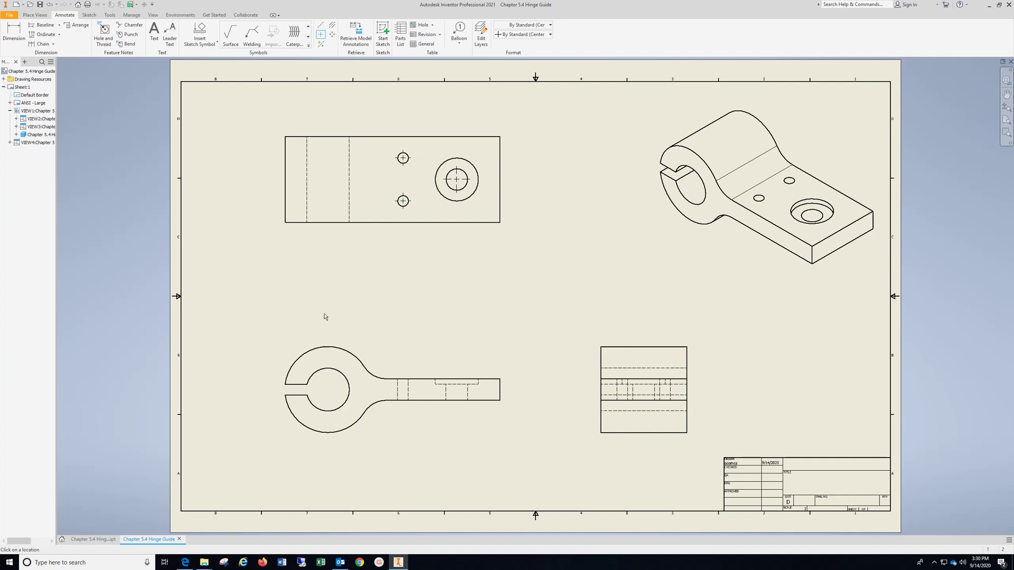
{"action": "left_click", "coordinate": [328, 369]}
{"action": "key", "text": "Escape"}
- Add bisector centerlines between the hidden-line pairs in the top and side views
{"action": "left_click", "coordinate": [332, 25]}
{"action": "left_click", "coordinate": [349, 206]}
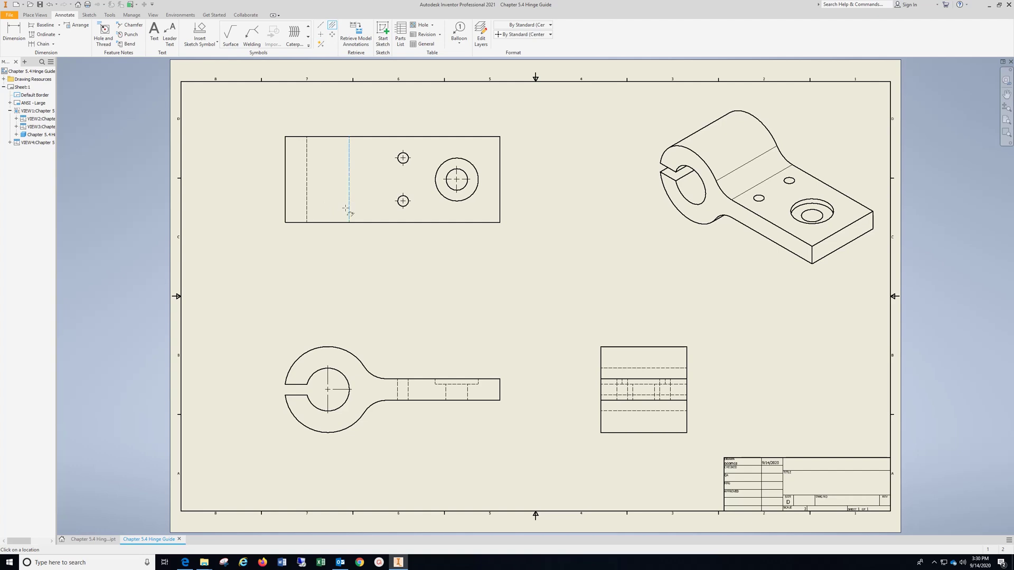
{"action": "left_click", "coordinate": [307, 204]}
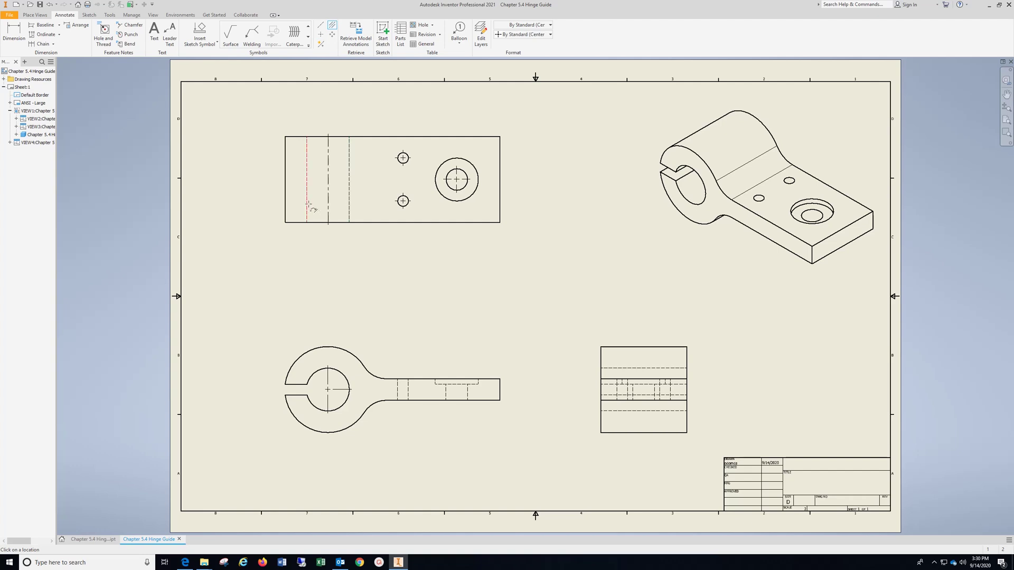
{"action": "left_click", "coordinate": [648, 410]}
{"action": "left_click", "coordinate": [649, 368]}
{"action": "key", "text": "d"}
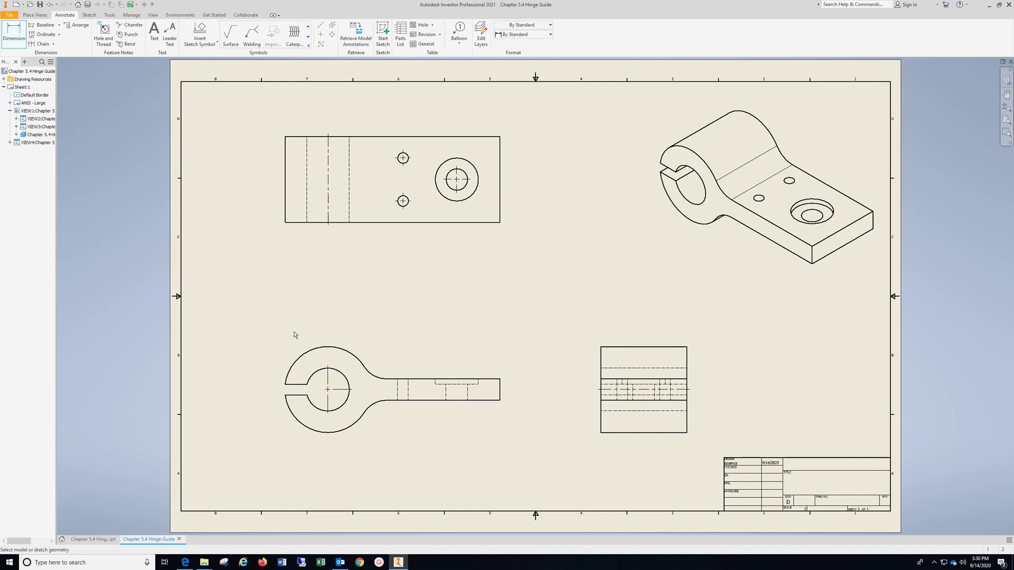
- Dimension the ring's outer arc at R1.00 and its inner circle at R.50
{"action": "left_click", "coordinate": [306, 352]}
{"action": "left_click", "coordinate": [286, 337]}
{"action": "left_click", "coordinate": [236, 201]}
{"action": "left_click", "coordinate": [327, 413]}
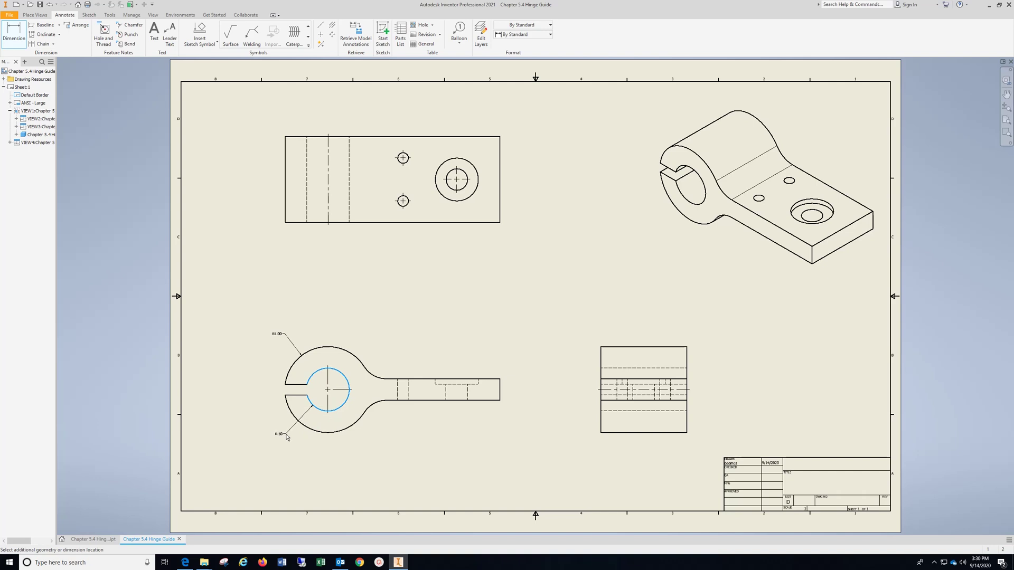
{"action": "left_click", "coordinate": [357, 389]}
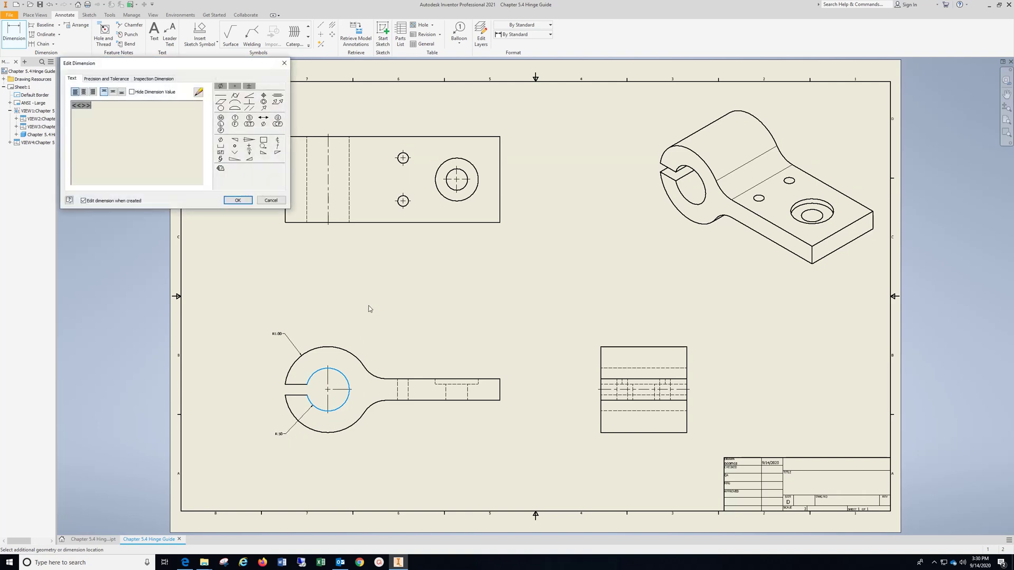
{"action": "left_click", "coordinate": [237, 200]}
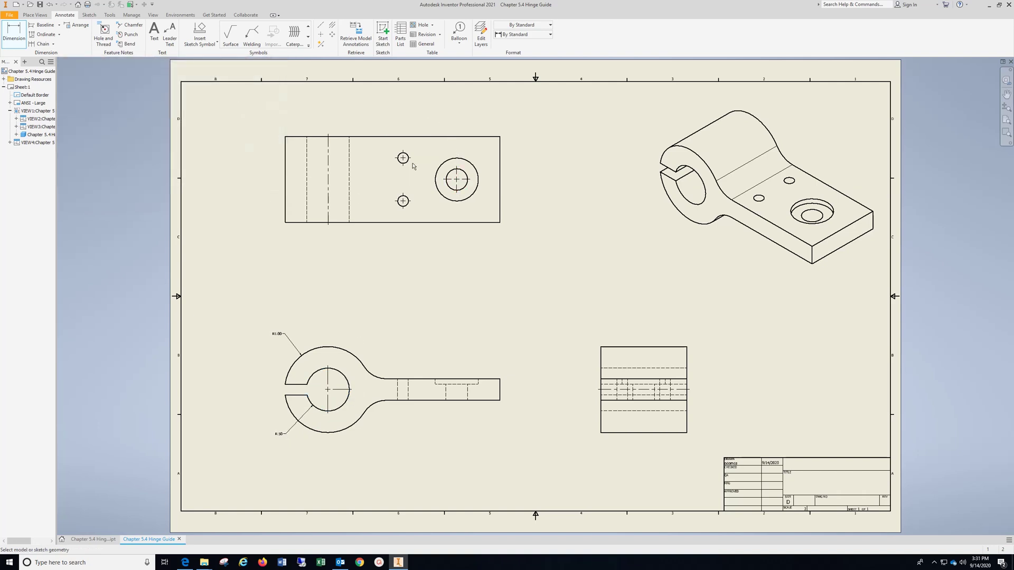
- Locate the large hole with 1.00 horizontal and vertical dimensions and size it Ø1.00
{"action": "left_click", "coordinate": [499, 159]}
{"action": "left_click", "coordinate": [458, 170]}
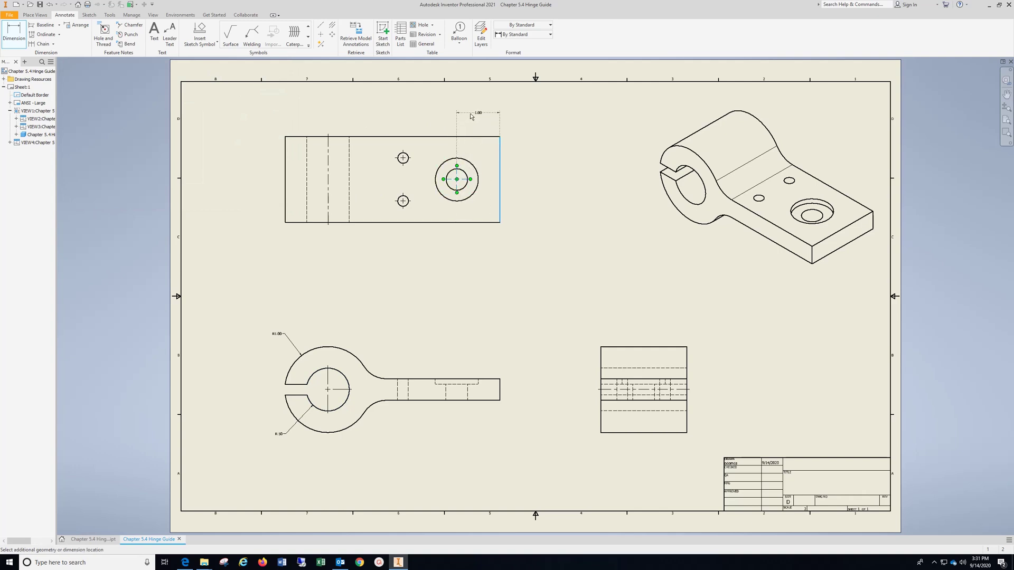
{"action": "left_click", "coordinate": [472, 117]}
{"action": "left_click", "coordinate": [237, 199]}
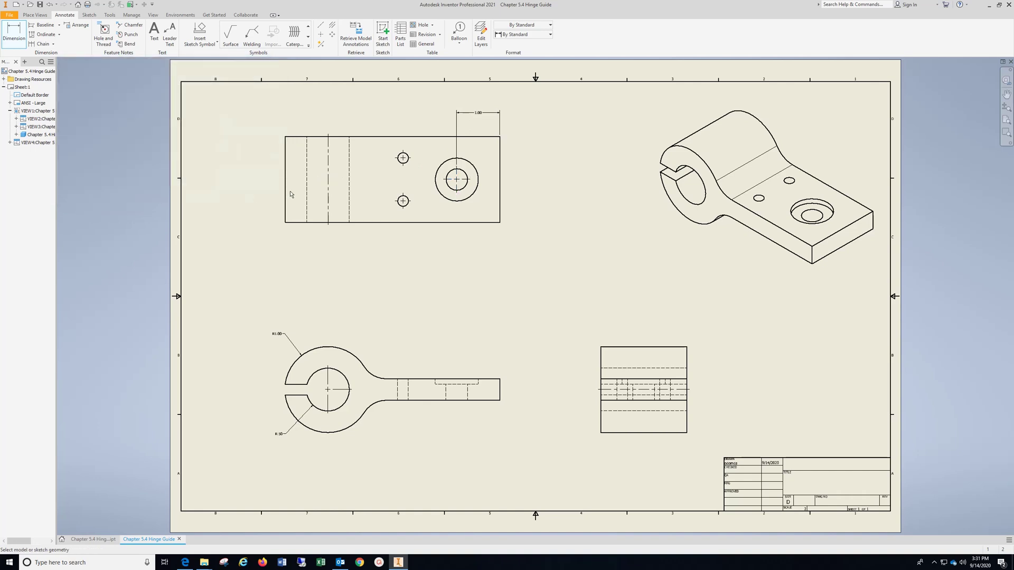
{"action": "left_click", "coordinate": [481, 136]}
{"action": "left_click", "coordinate": [457, 180]}
{"action": "left_click", "coordinate": [480, 167]}
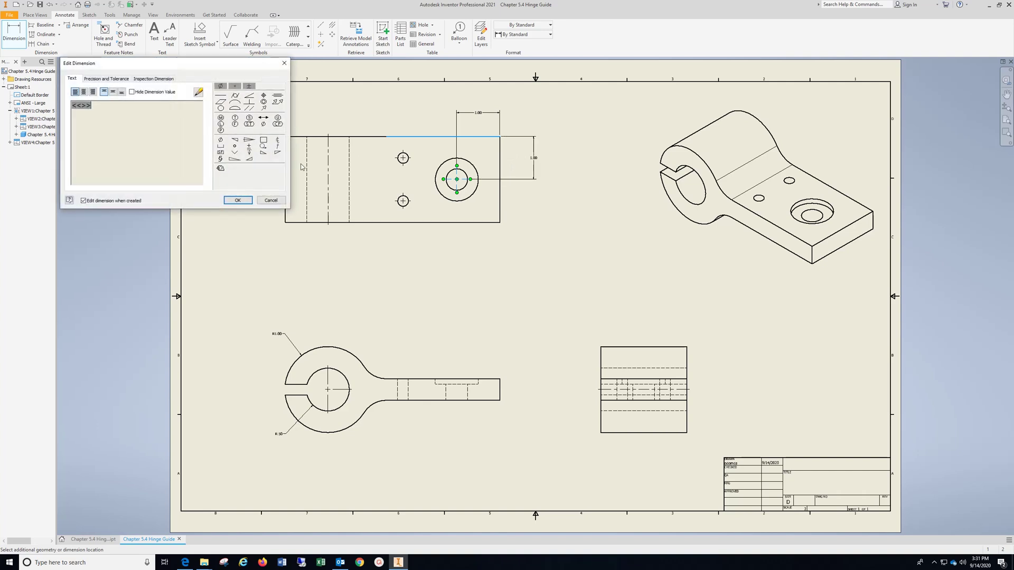
{"action": "left_click", "coordinate": [237, 199]}
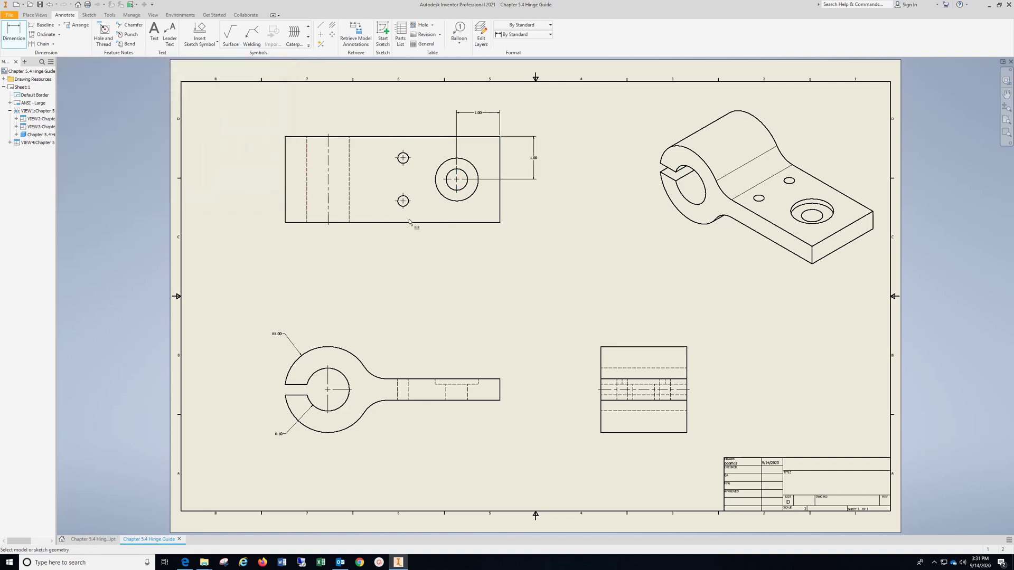
{"action": "left_click", "coordinate": [472, 196]}
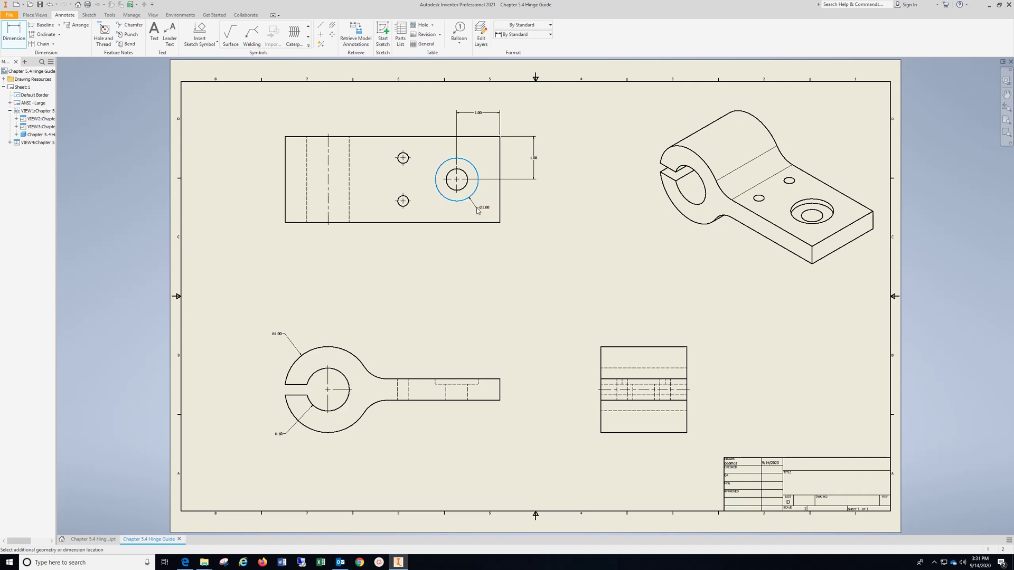
{"action": "left_click", "coordinate": [478, 211]}
{"action": "left_click", "coordinate": [237, 201]}
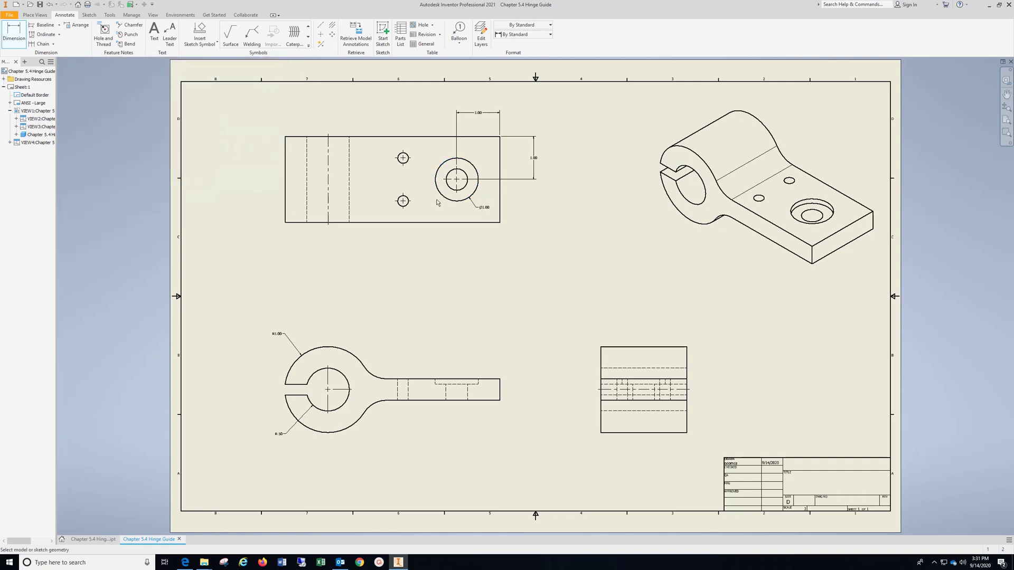
- Add a Ø.50 diameter and a 2.25 dimension locating the small holes from the right edge
{"action": "left_click", "coordinate": [452, 189]}
{"action": "left_click", "coordinate": [328, 202]}
{"action": "left_click", "coordinate": [238, 201]}
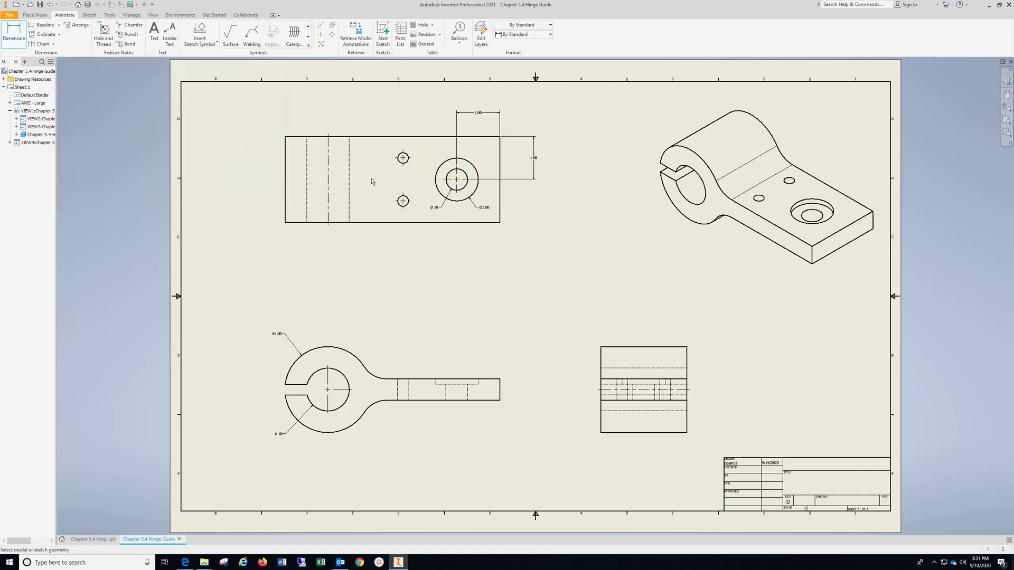
{"action": "left_click", "coordinate": [500, 162]}
{"action": "left_click", "coordinate": [403, 158]}
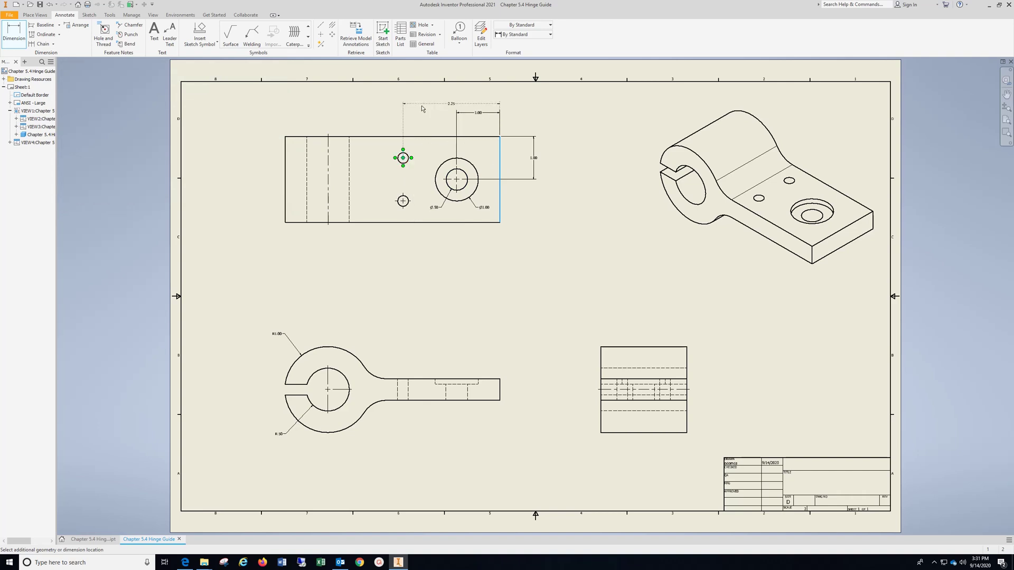
{"action": "left_click", "coordinate": [422, 109]}
{"action": "left_click", "coordinate": [238, 201]}
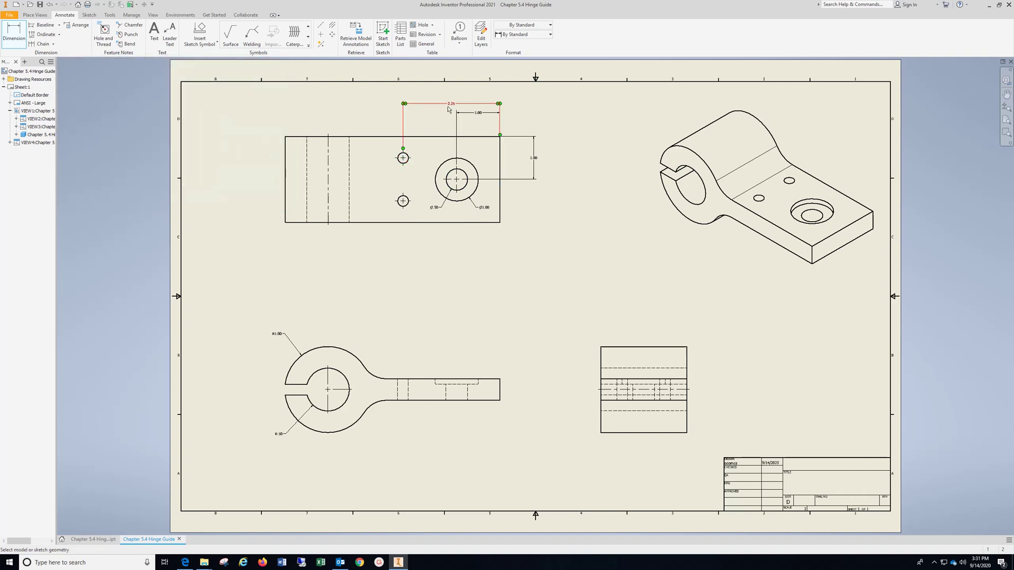
- End dimensioning and move both 1.00 dimensions closer to the top view
{"action": "right_click", "coordinate": [583, 121]}
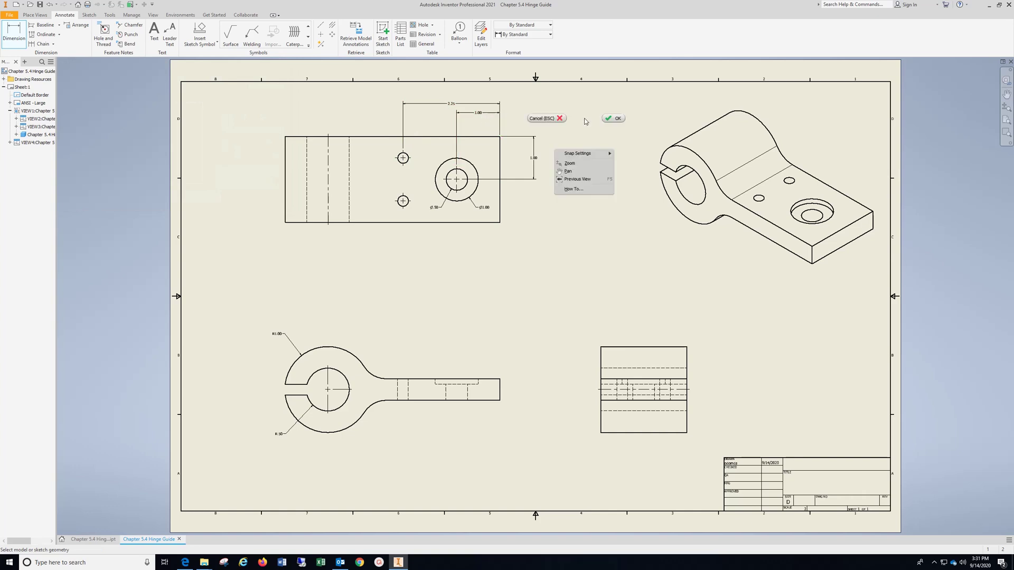
{"action": "left_click", "coordinate": [614, 119]}
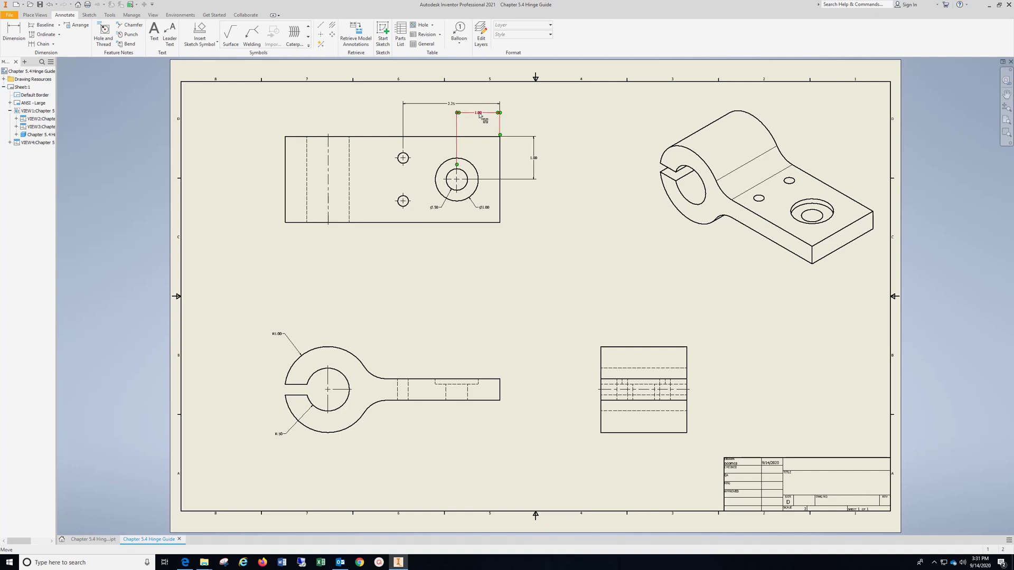
{"action": "left_click_drag", "start_coordinate": [479, 116], "coordinate": [457, 105]}
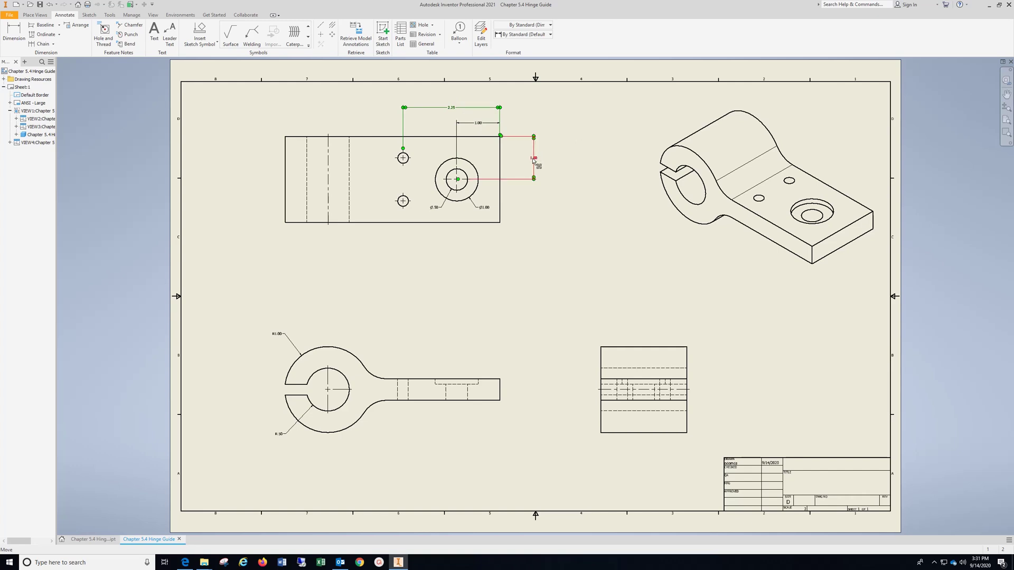
{"action": "left_click_drag", "start_coordinate": [534, 159], "coordinate": [524, 162]}
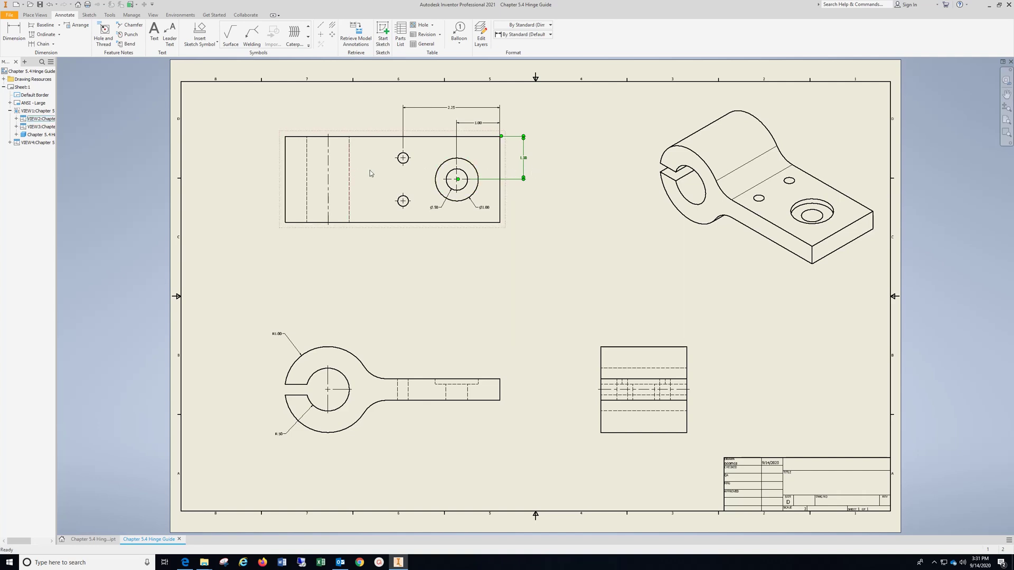
- Dimension the small holes with .50 from the top edge and 1.00 spacing
{"action": "left_click", "coordinate": [11, 32]}
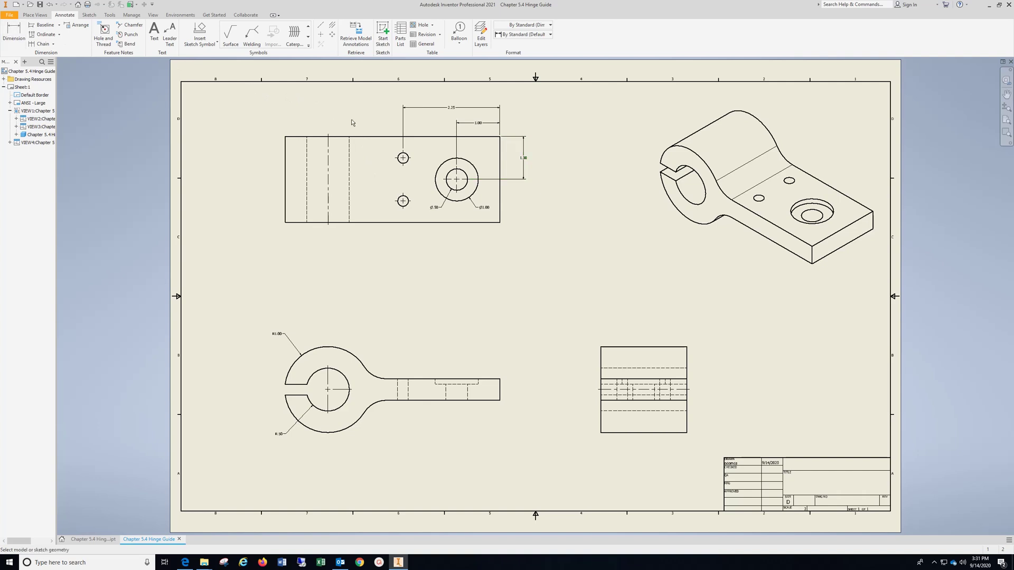
{"action": "left_click", "coordinate": [411, 161]}
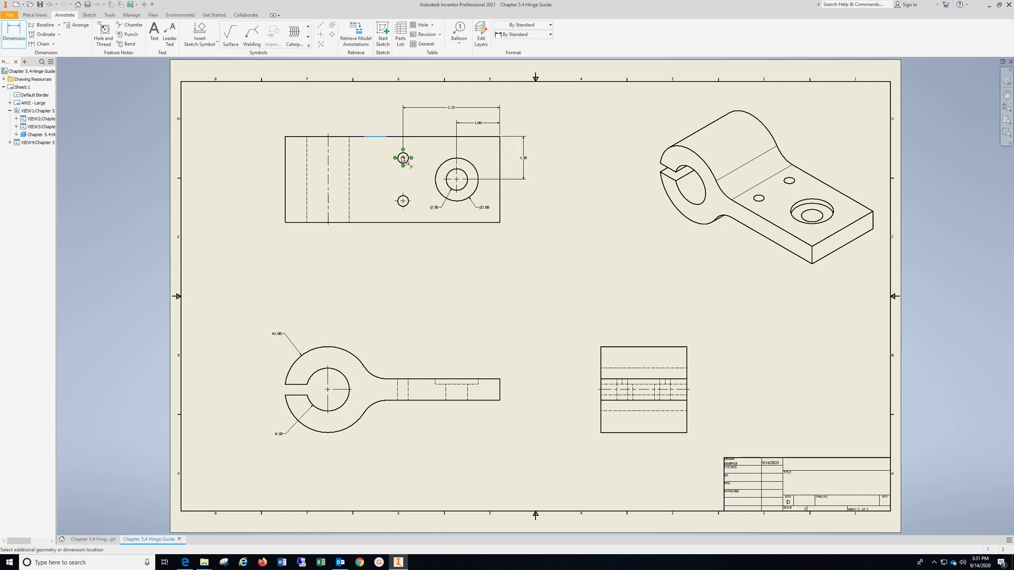
{"action": "left_click", "coordinate": [374, 159]}
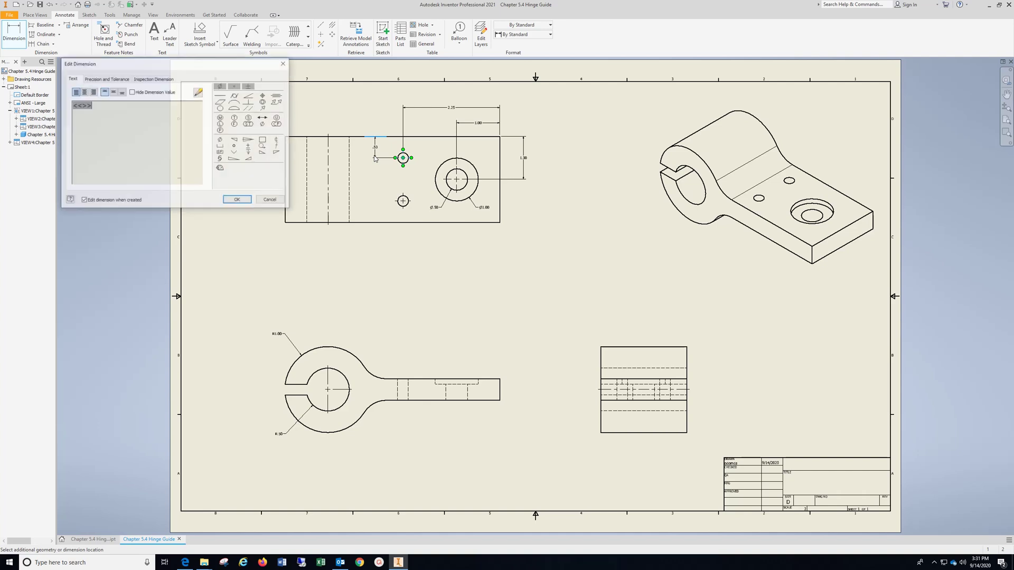
{"action": "left_click", "coordinate": [236, 201]}
{"action": "left_click", "coordinate": [404, 158]}
{"action": "left_click", "coordinate": [404, 202]}
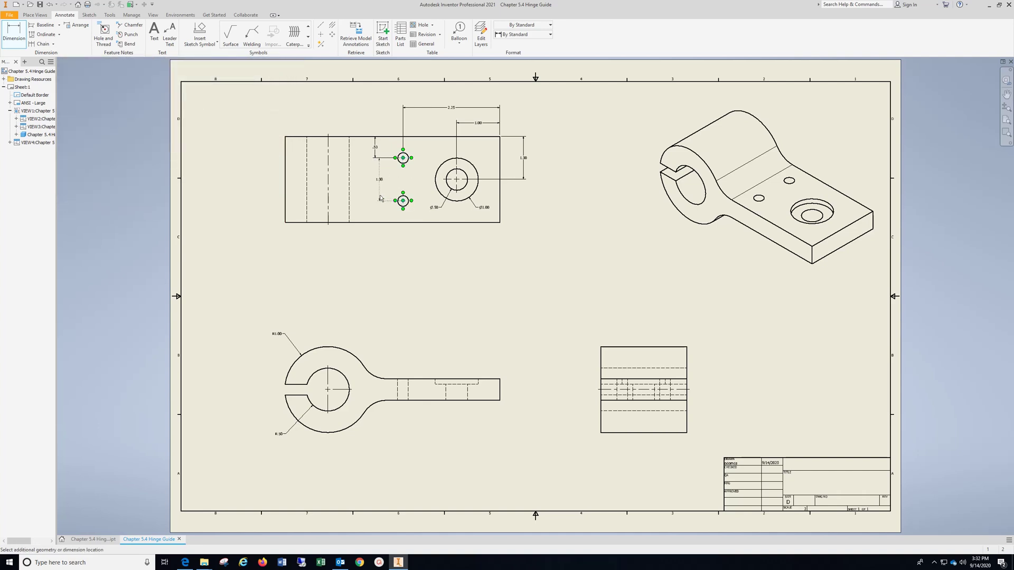
{"action": "left_click", "coordinate": [376, 196]}
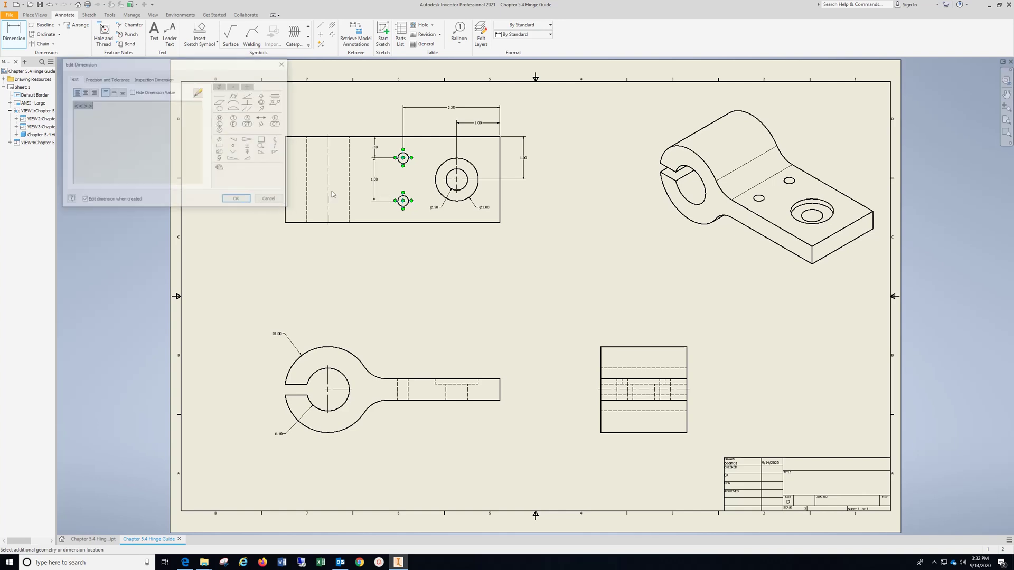
{"action": "left_click", "coordinate": [238, 201]}
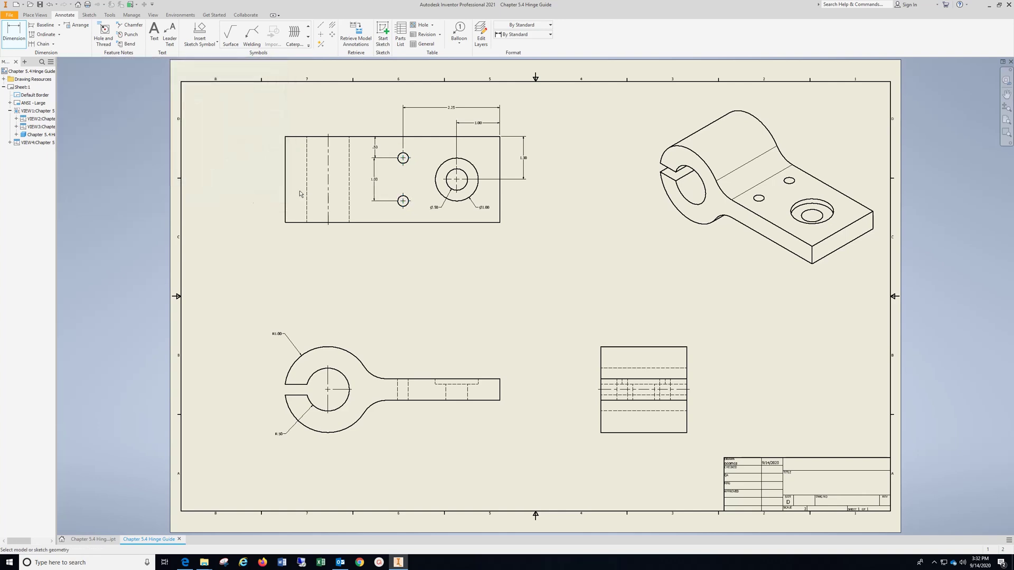
{"action": "scroll", "coordinate": [367, 152], "scroll_direction": "up", "scroll_amount": 10}
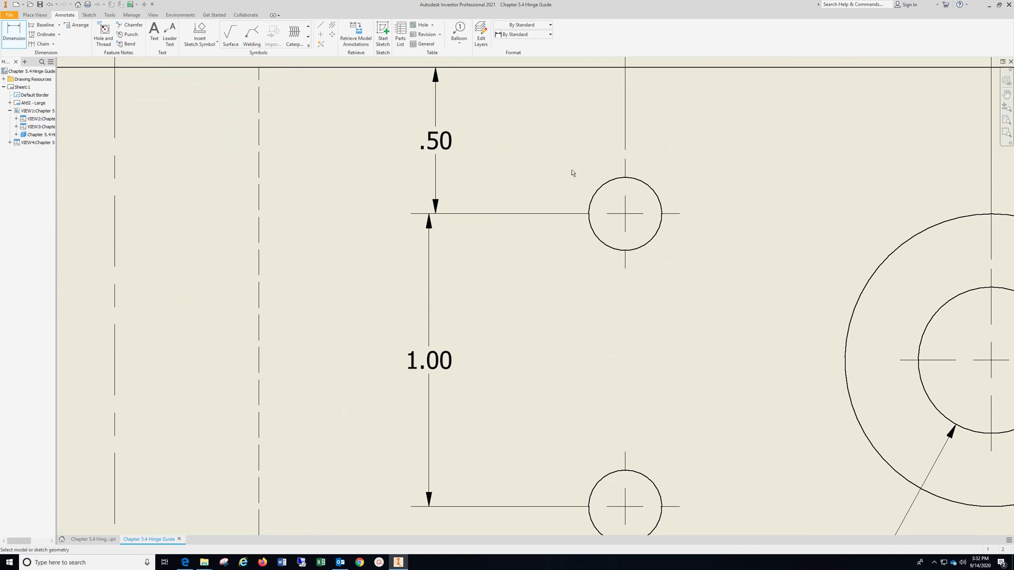
{"action": "key", "text": "Escape"}
- Reposition the .50 dimension beside the top view
{"action": "left_click_drag", "start_coordinate": [445, 154], "coordinate": [432, 151]}
{"action": "left_click", "coordinate": [431, 154]}
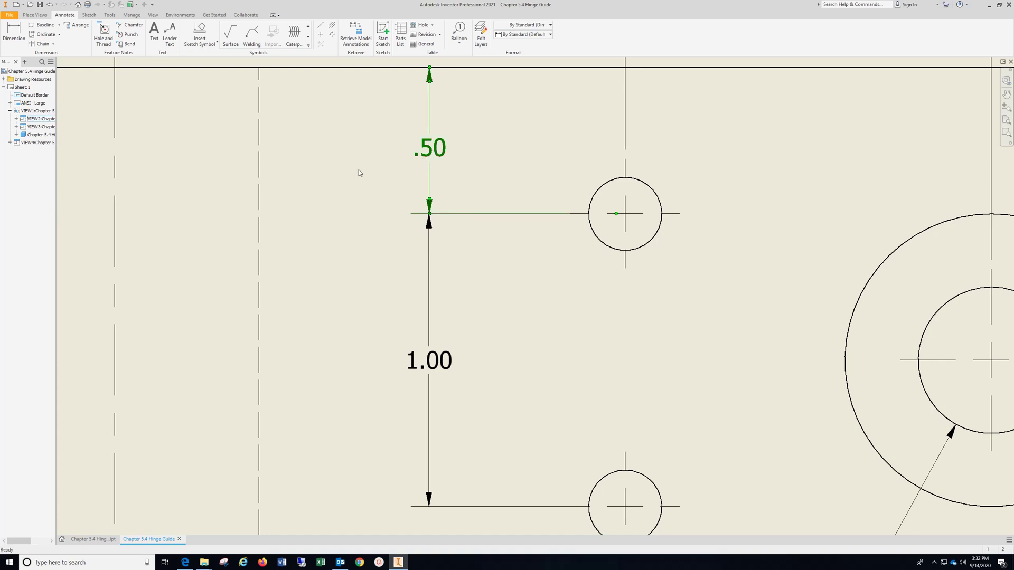
{"action": "right_click", "coordinate": [499, 163]}
{"action": "left_click", "coordinate": [503, 169]}
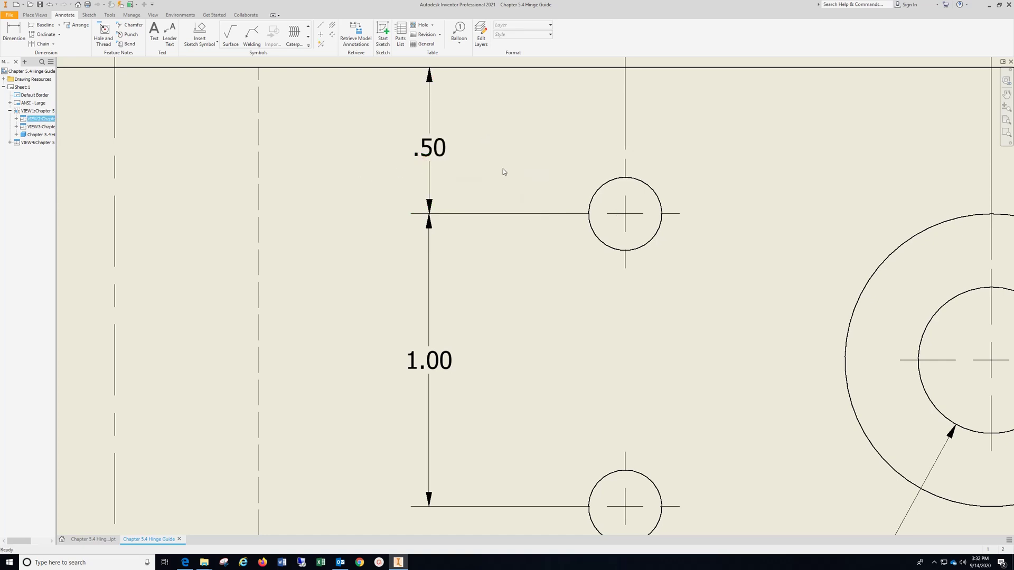
{"action": "scroll", "coordinate": [502, 163], "scroll_direction": "up", "scroll_amount": 2}
{"action": "scroll", "coordinate": [502, 163], "scroll_direction": "down", "scroll_amount": 6}
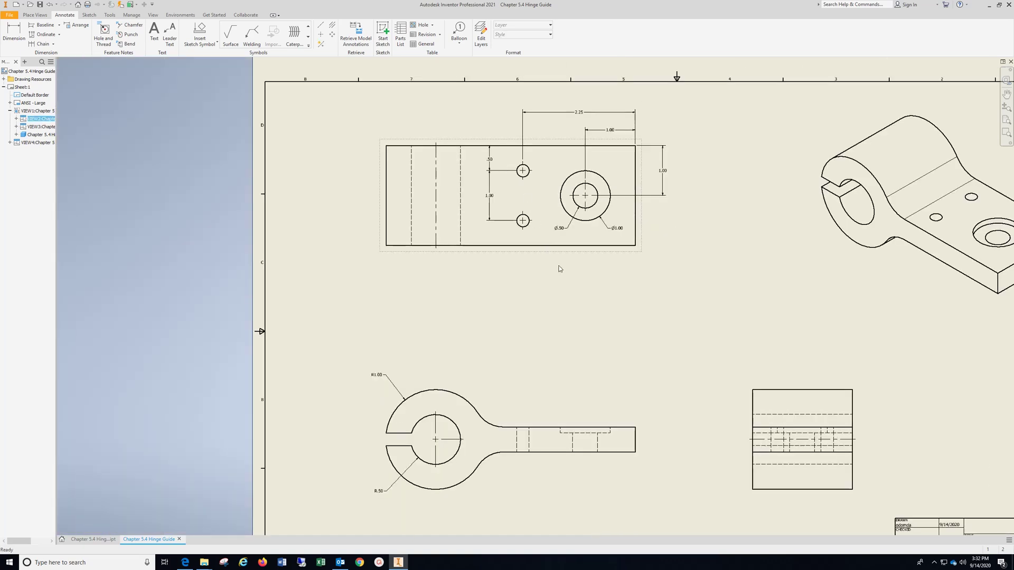
- Add two bisector centerlines between the side view's hidden hole lines
{"action": "mouse_move", "coordinate": [559, 269]}
{"action": "middle_mouse_down"}
{"action": "mouse_move", "coordinate": [459, 180]}
{"action": "mouse_move", "coordinate": [458, 197]}
{"action": "mouse_move", "coordinate": [424, 156]}
{"action": "middle_mouse_up"}
{"action": "left_click", "coordinate": [332, 25]}
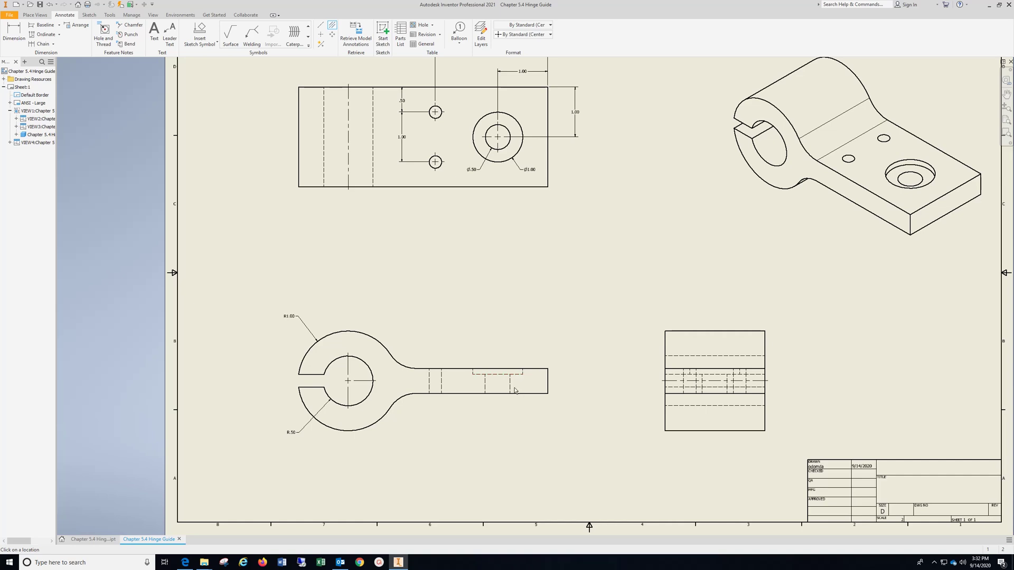
{"action": "left_click", "coordinate": [485, 384]}
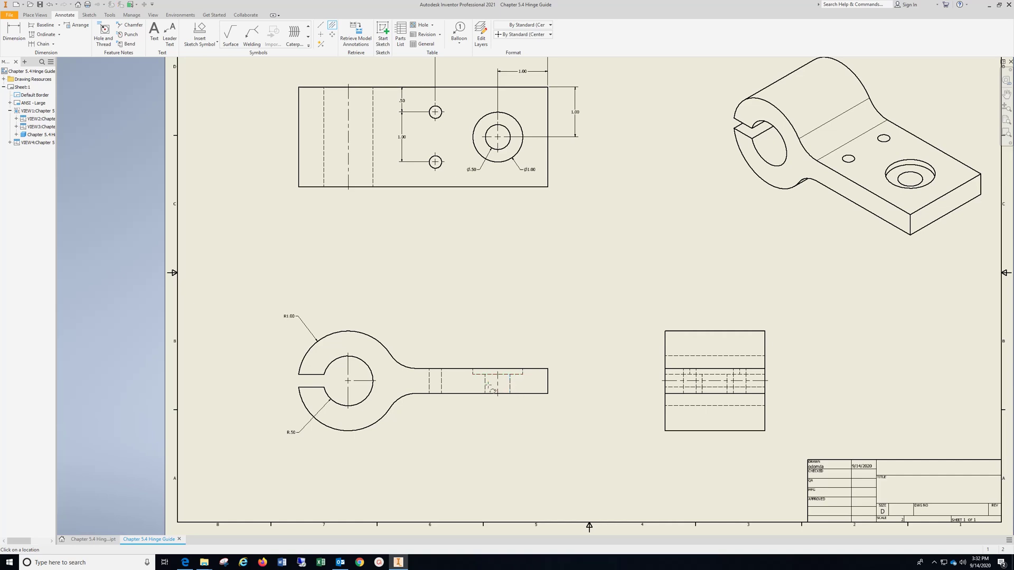
{"action": "left_click", "coordinate": [429, 387]}
{"action": "middle_click_drag", "start_coordinate": [538, 331], "coordinate": [545, 355]}
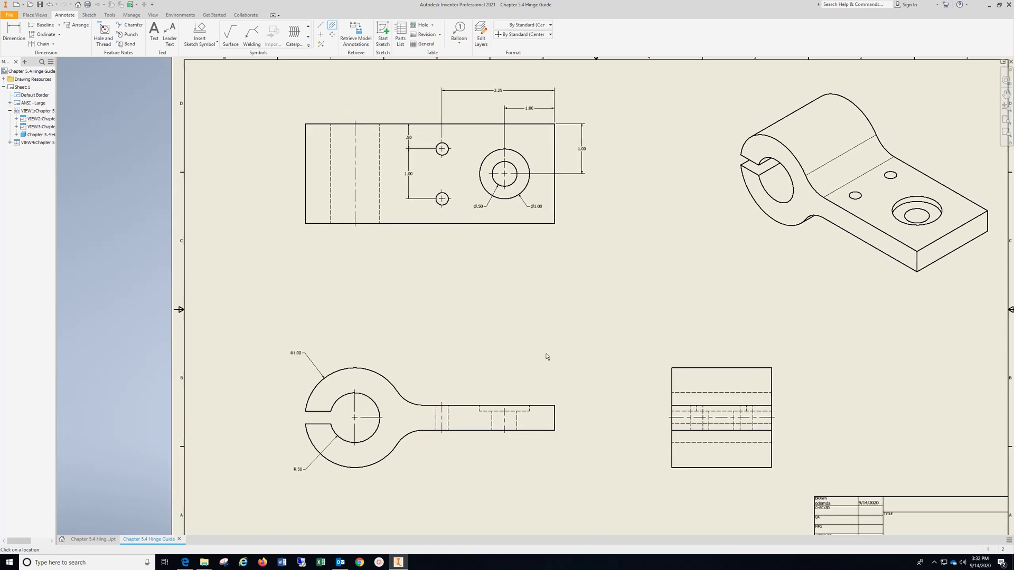
- Add the 4.00 overall length from the large circle's centre to the right end
{"action": "left_click", "coordinate": [14, 32]}
{"action": "left_click", "coordinate": [355, 405]}
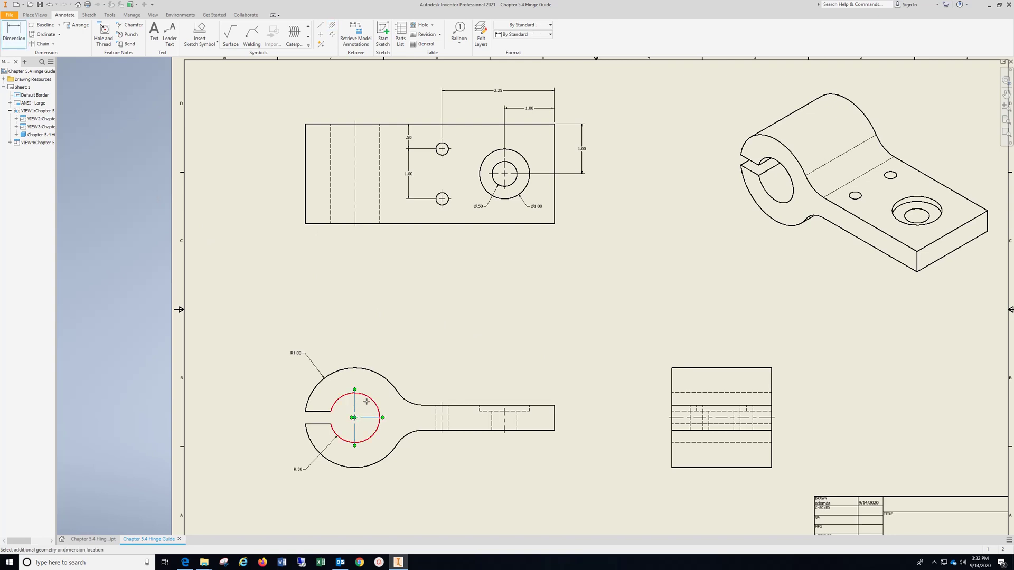
{"action": "left_click", "coordinate": [555, 419]}
{"action": "left_click", "coordinate": [505, 331]}
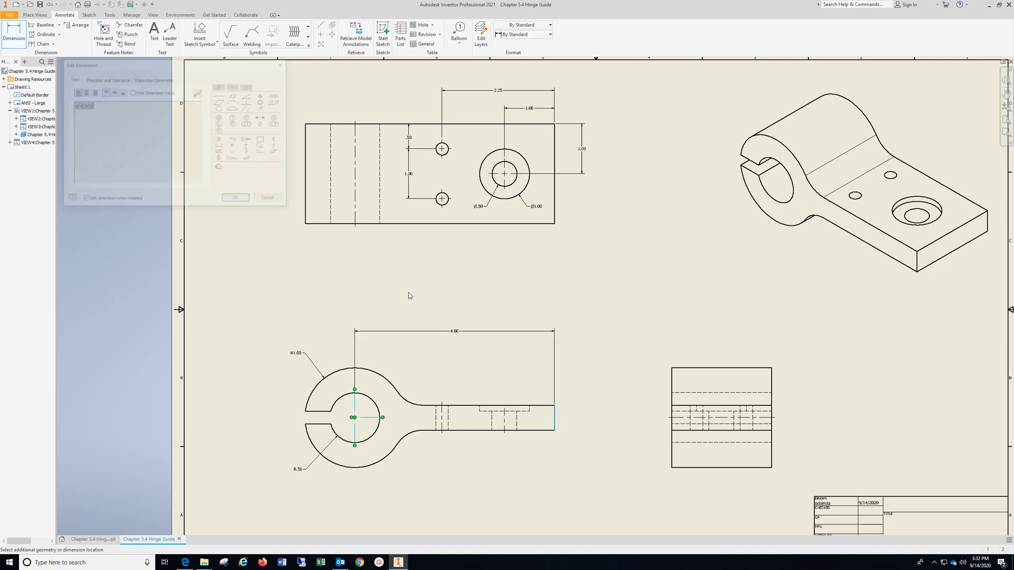
{"action": "left_click", "coordinate": [237, 200]}
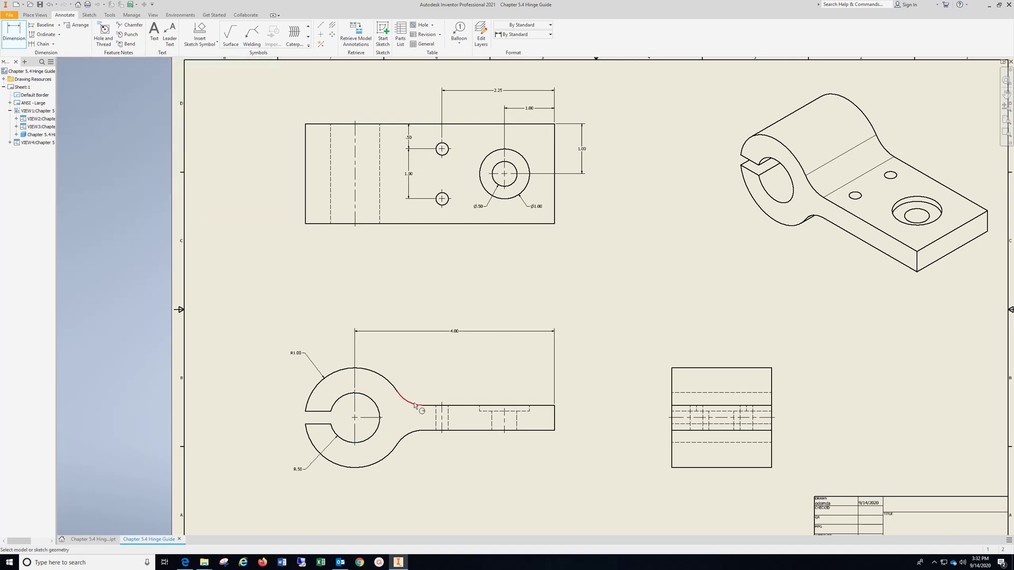
{"action": "scroll", "coordinate": [415, 407], "scroll_direction": "up", "scroll_amount": 10}
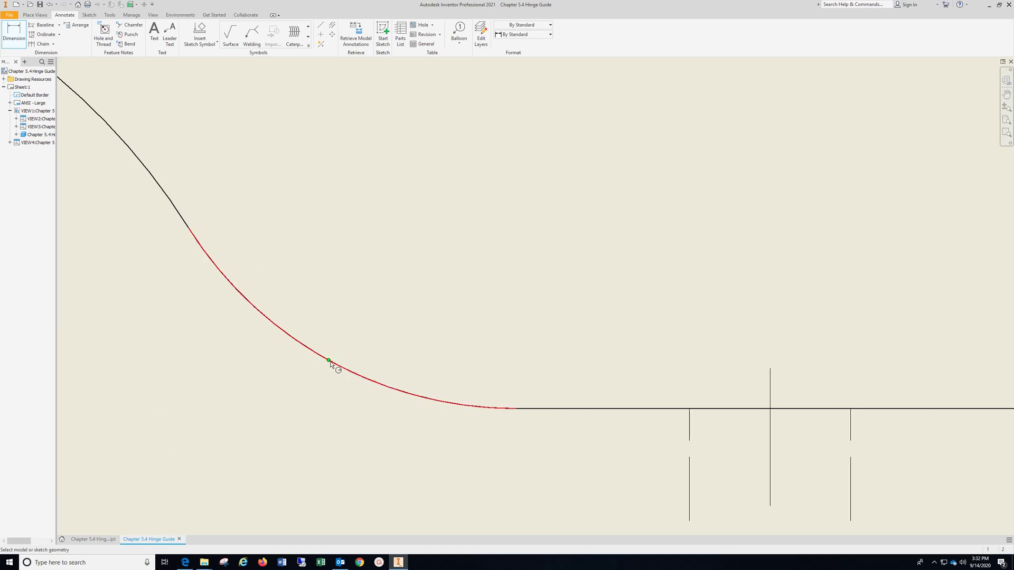
- Dimension the fillet arc with an R.60 radius
{"action": "left_click", "coordinate": [428, 400]}
{"action": "scroll", "coordinate": [414, 306], "scroll_direction": "up", "scroll_amount": 5}
{"action": "scroll", "coordinate": [415, 306], "scroll_direction": "down", "scroll_amount": 5}
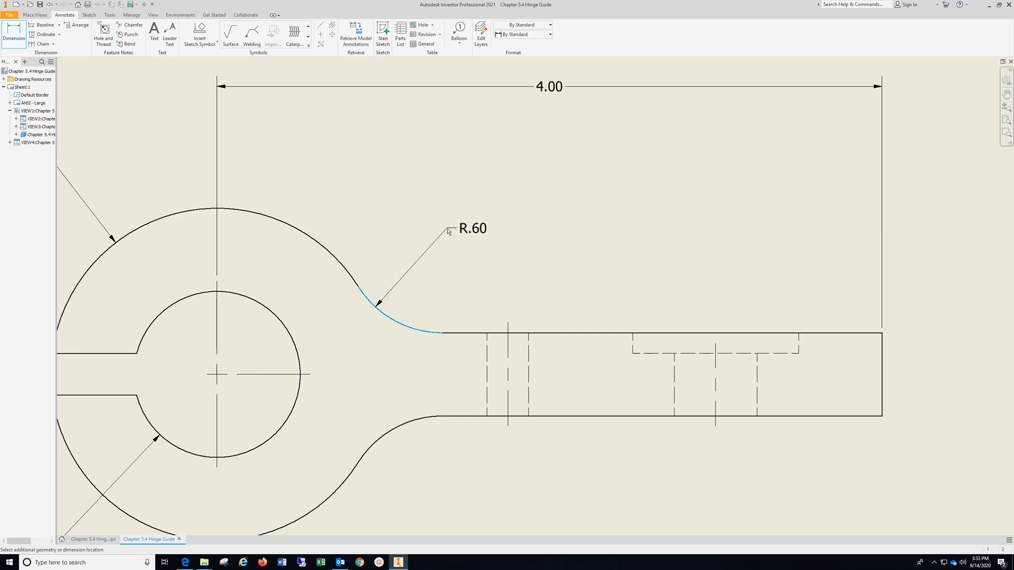
{"action": "left_click", "coordinate": [448, 231]}
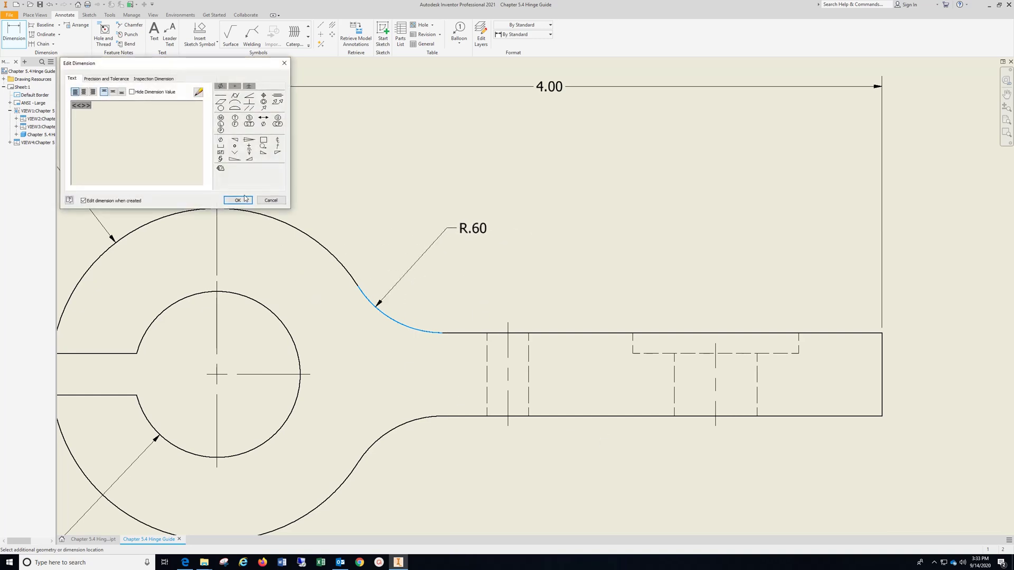
{"action": "left_click", "coordinate": [243, 199]}
{"action": "scroll", "coordinate": [498, 447], "scroll_direction": "down", "scroll_amount": 5}
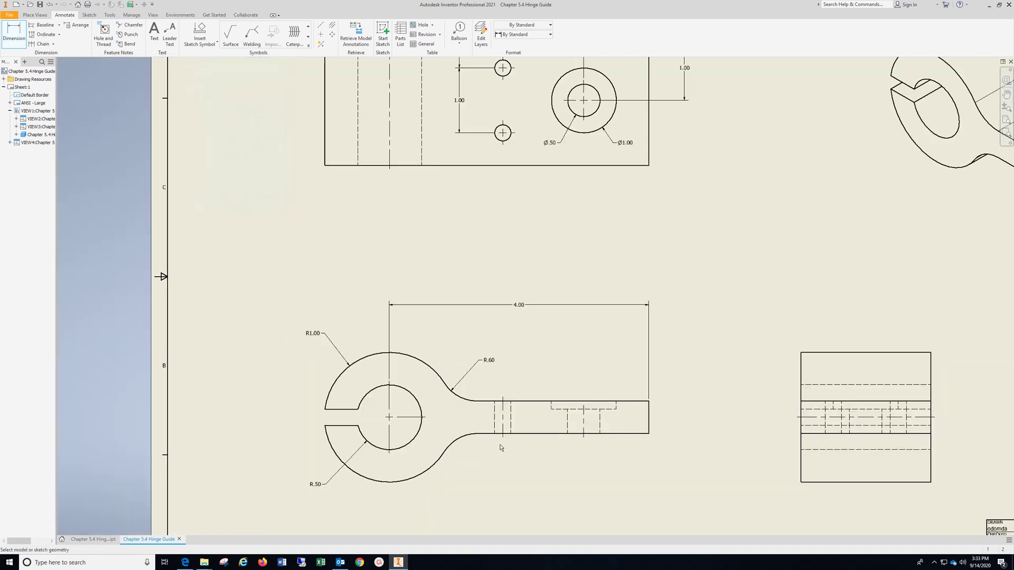
{"action": "scroll", "coordinate": [529, 466], "scroll_direction": "down", "scroll_amount": 3}
{"action": "scroll", "coordinate": [529, 467], "scroll_direction": "up", "scroll_amount": 4}
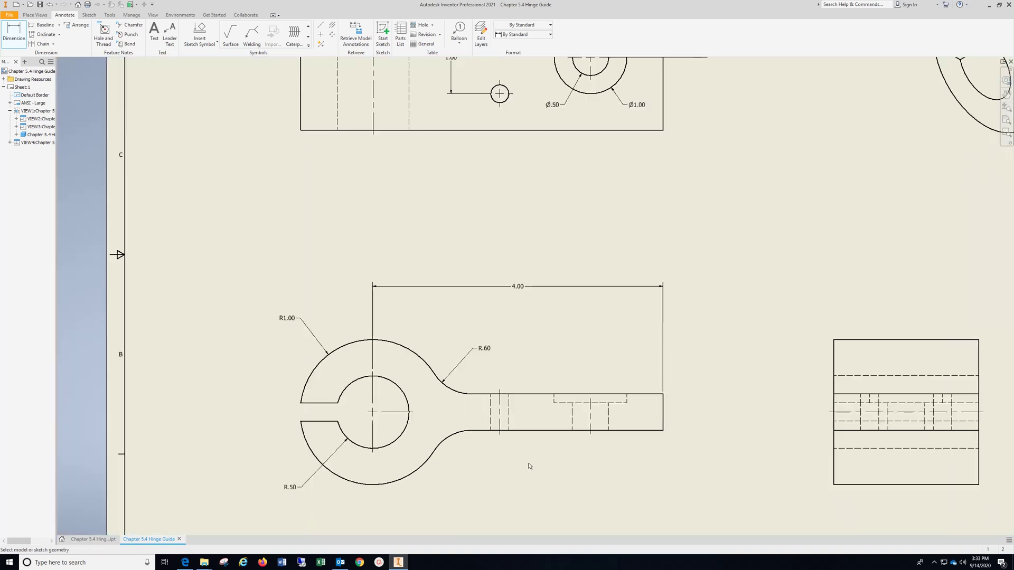
{"action": "middle_click_drag", "start_coordinate": [529, 467], "coordinate": [474, 442]}
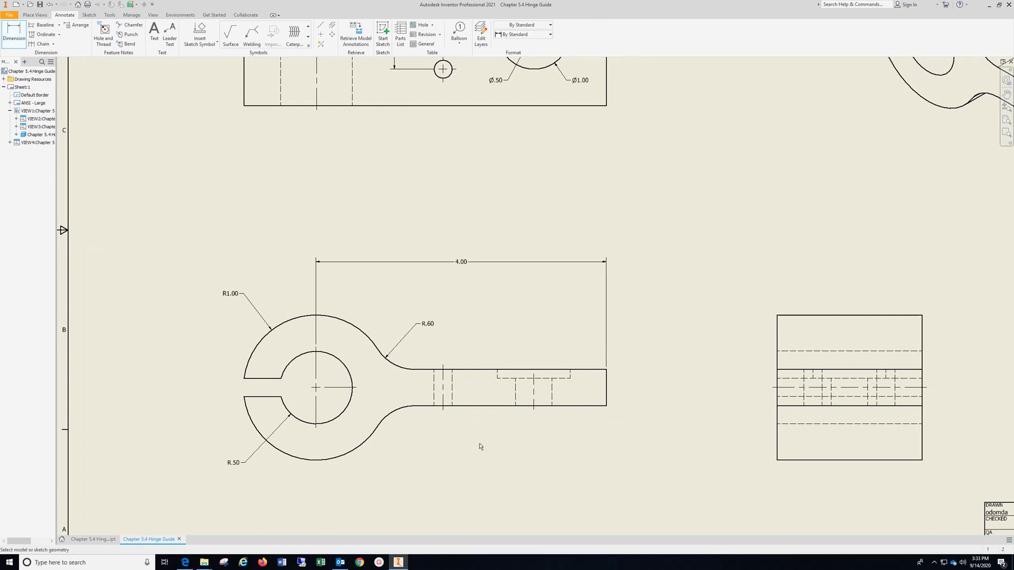
{"action": "scroll", "coordinate": [481, 451], "scroll_direction": "up", "scroll_amount": 3}
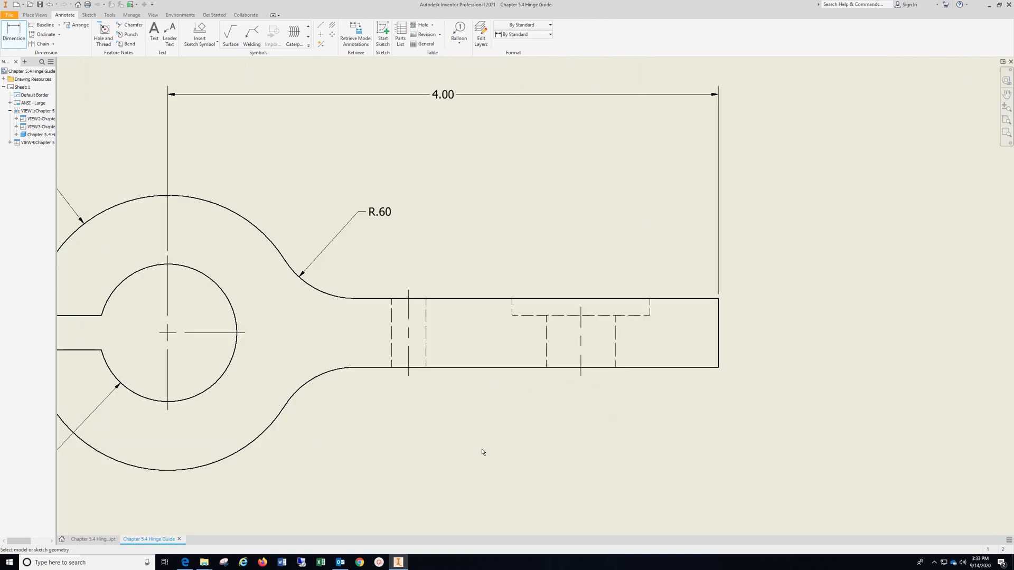
{"action": "scroll", "coordinate": [481, 452], "scroll_direction": "down", "scroll_amount": 7}
{"action": "scroll", "coordinate": [481, 452], "scroll_direction": "up", "scroll_amount": 3}
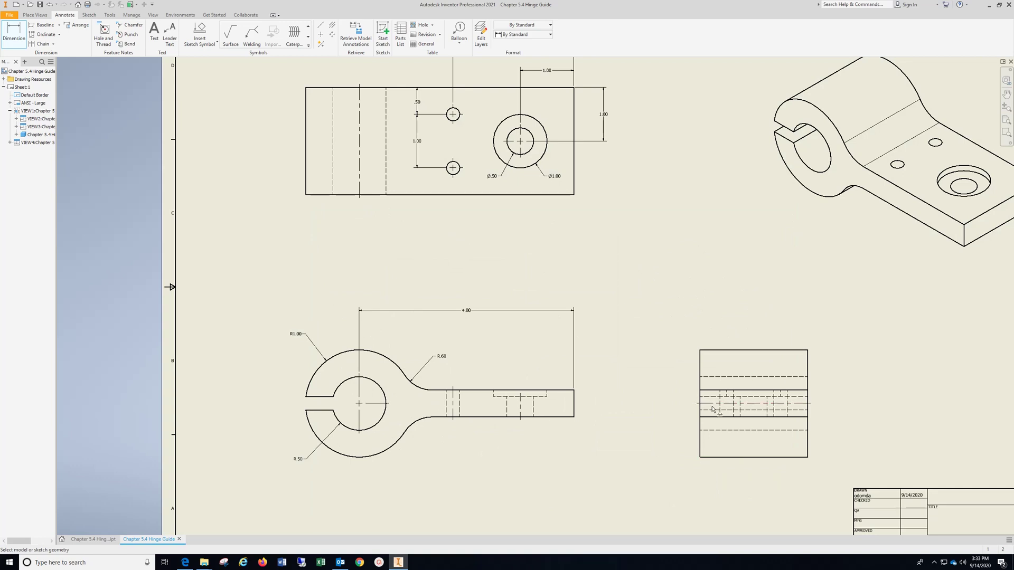
- Attempt a 2.00 width dimension on the side view and abandon it after the error
{"action": "left_click", "coordinate": [701, 359]}
{"action": "left_click", "coordinate": [807, 369]}
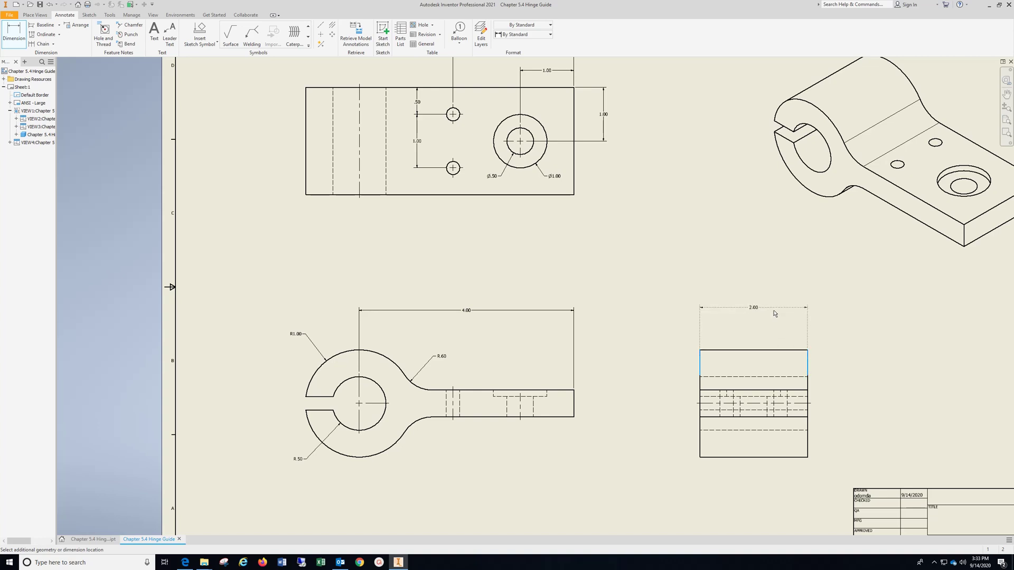
{"action": "left_click", "coordinate": [774, 314]}
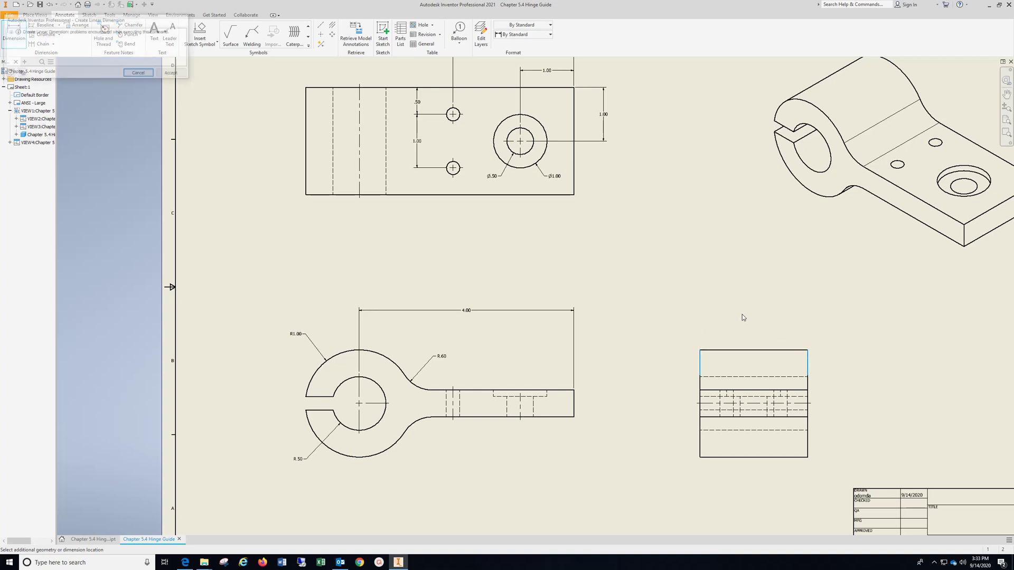
{"action": "left_click", "coordinate": [139, 74]}
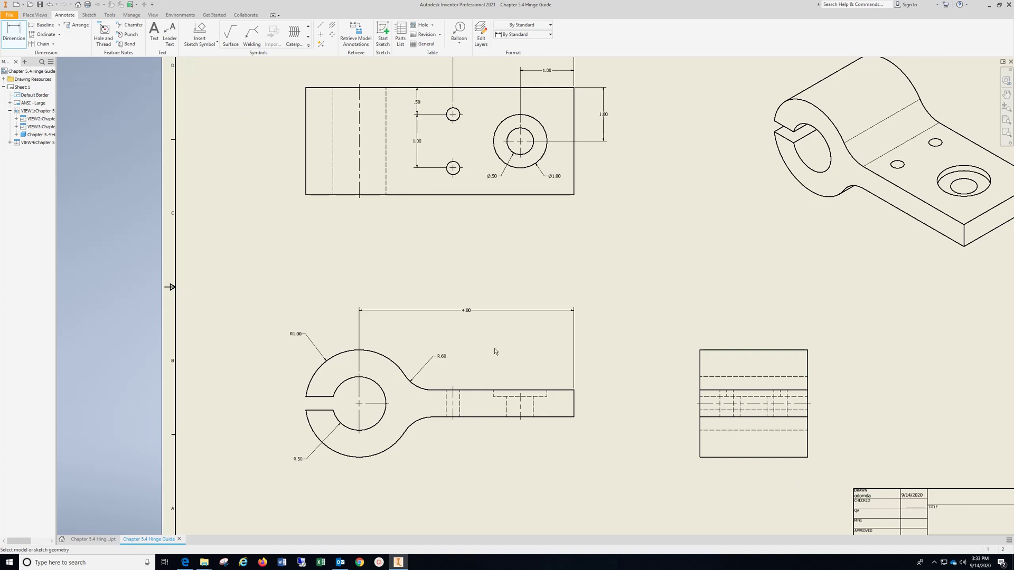
{"action": "scroll", "coordinate": [495, 352], "scroll_direction": "down", "scroll_amount": 2}
{"action": "scroll", "coordinate": [445, 292], "scroll_direction": "up", "scroll_amount": 2}
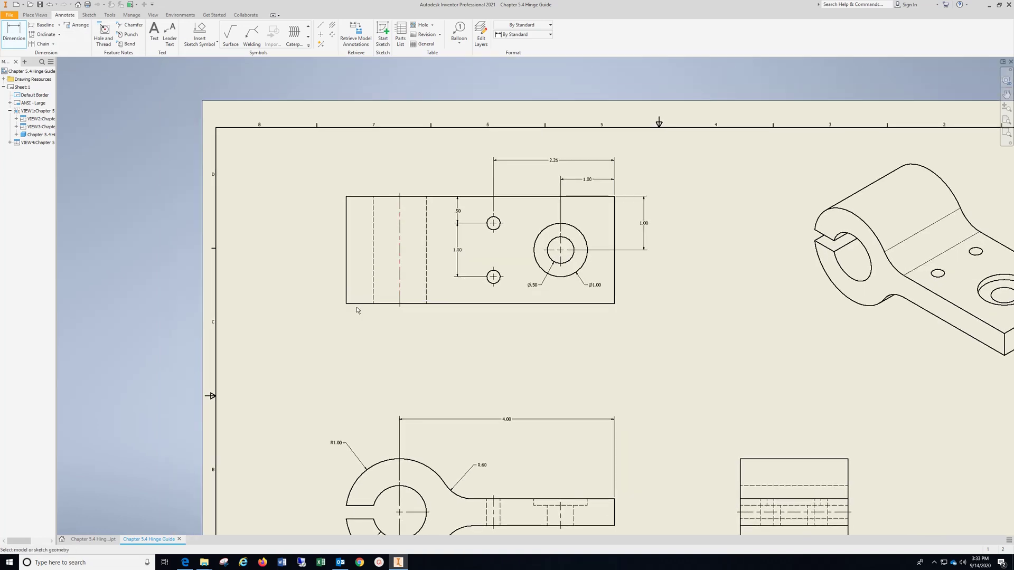
- Add the 2.00 overall height dimension to the right of the holed view
{"action": "left_click", "coordinate": [603, 304]}
{"action": "left_click", "coordinate": [608, 197]}
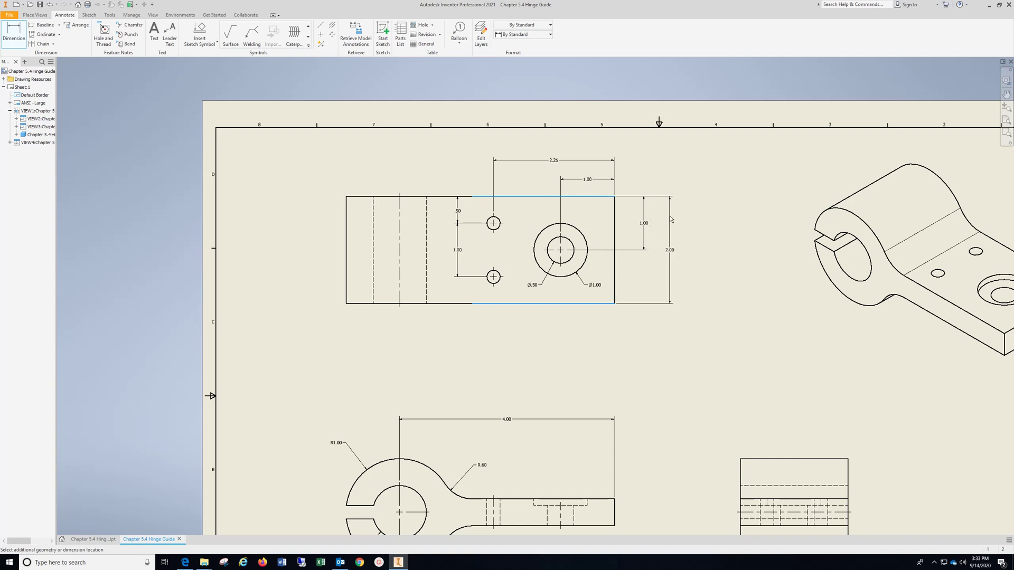
{"action": "left_click", "coordinate": [669, 219]}
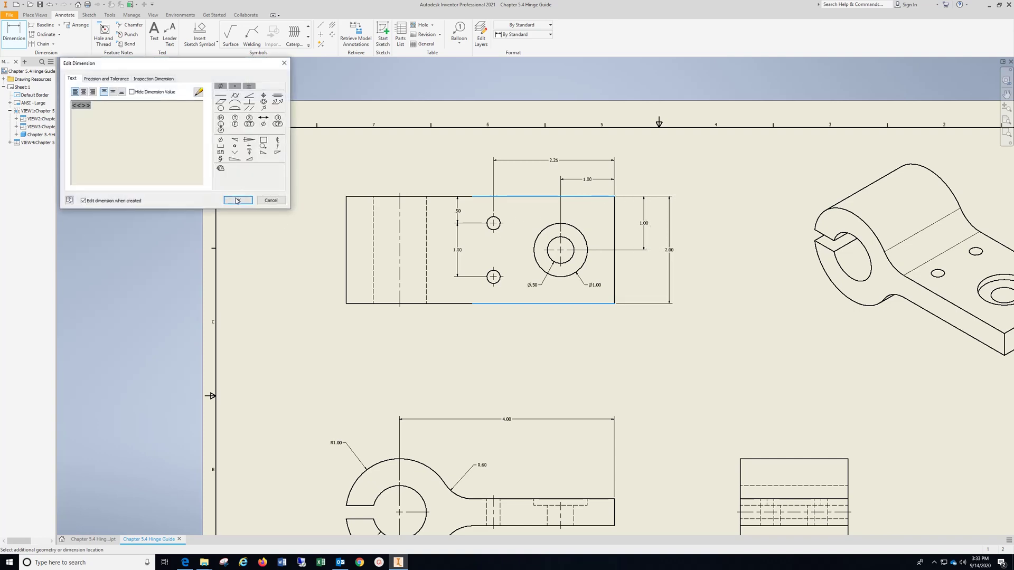
{"action": "left_click", "coordinate": [238, 201]}
{"action": "scroll", "coordinate": [621, 413], "scroll_direction": "down", "scroll_amount": 3}
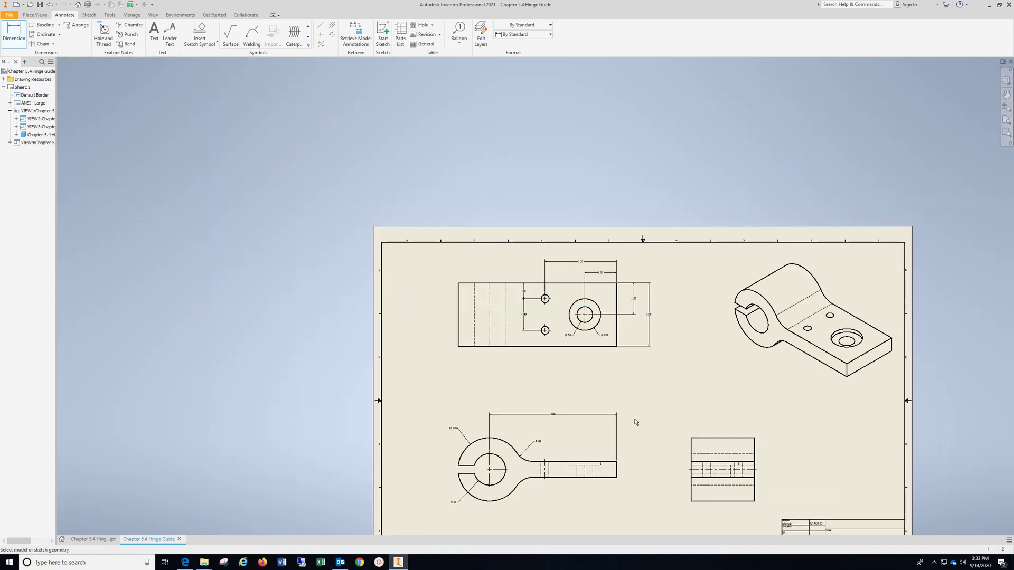
{"action": "middle_click_drag", "start_coordinate": [636, 421], "coordinate": [429, 289]}
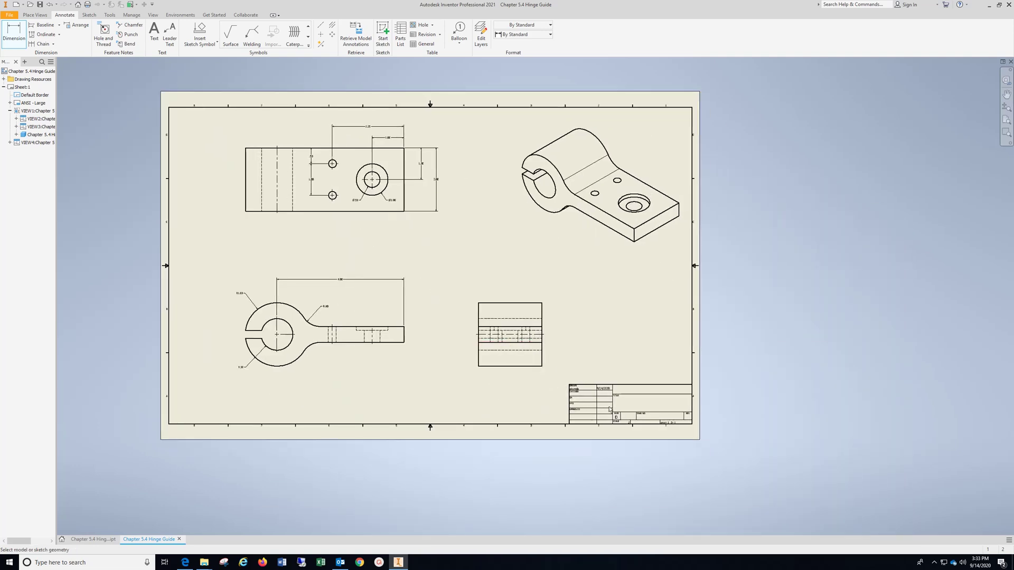
- Add a 'Your Name' note in the title block's top box at 0.240 in height
{"action": "scroll", "coordinate": [660, 416], "scroll_direction": "down", "scroll_amount": 2}
{"action": "scroll", "coordinate": [663, 416], "scroll_direction": "up", "scroll_amount": 8}
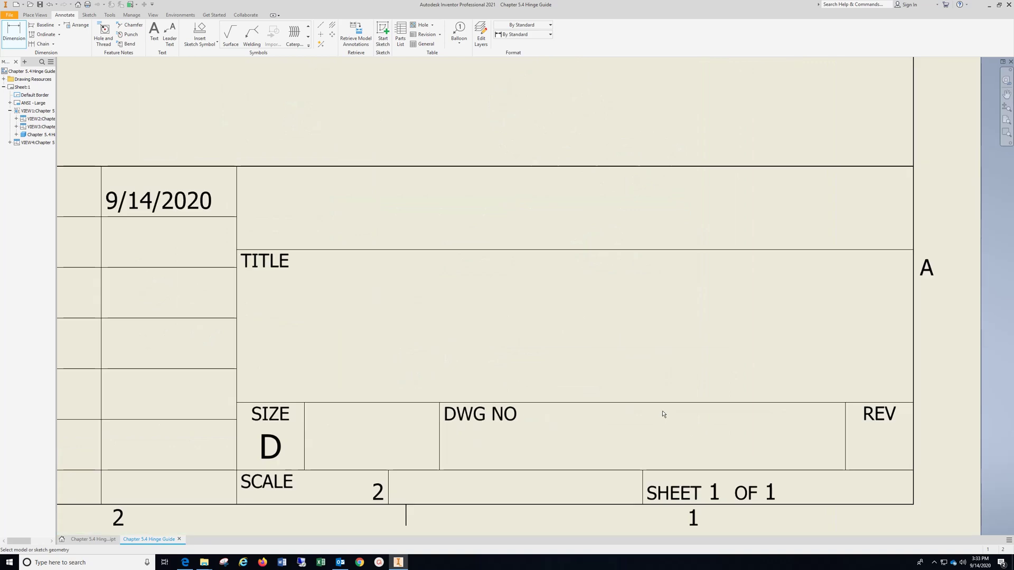
{"action": "middle_click_drag", "start_coordinate": [663, 412], "coordinate": [644, 376]}
{"action": "left_click", "coordinate": [154, 32]}
{"action": "left_click", "coordinate": [474, 177]}
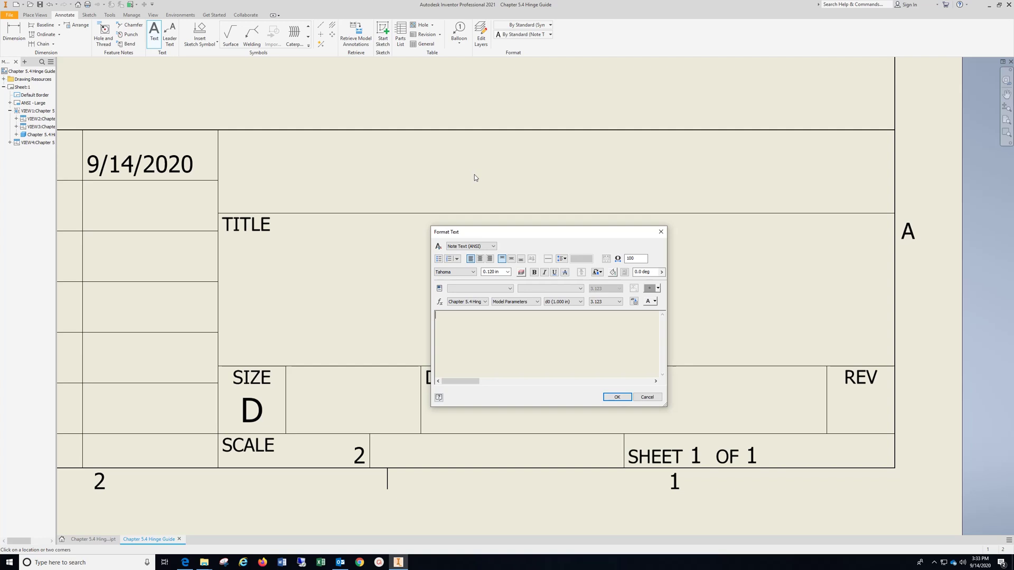
{"action": "type", "text": "Your Name"}
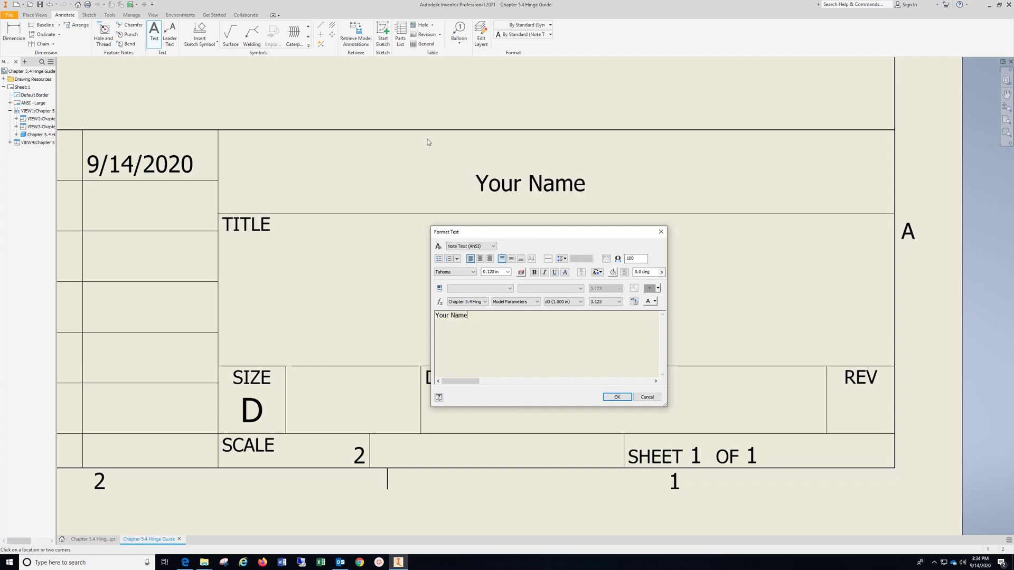
{"action": "left_click_drag", "start_coordinate": [468, 315], "coordinate": [435, 316]}
{"action": "left_click", "coordinate": [499, 272]}
{"action": "left_click", "coordinate": [508, 272]}
{"action": "left_click", "coordinate": [499, 289]}
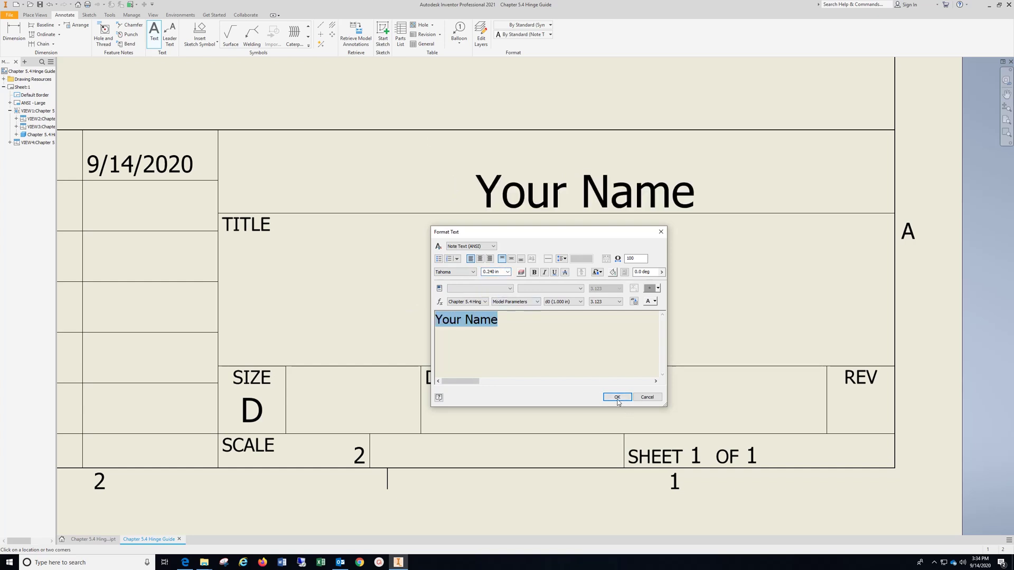
{"action": "left_click", "coordinate": [617, 398]}
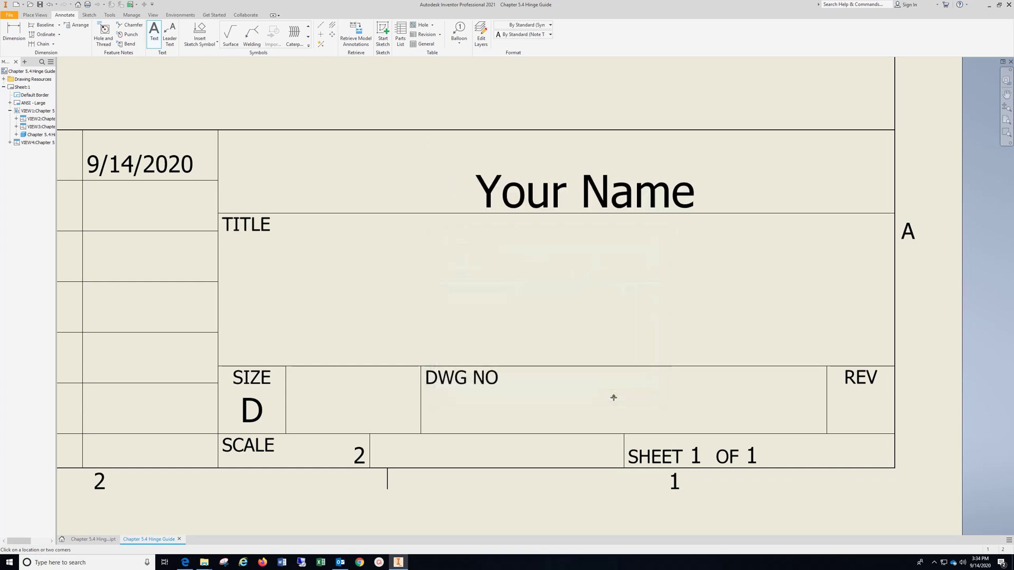
- Add 'Chapter 5.4' as the title block's title at 0.240 in height
{"action": "left_click", "coordinate": [536, 300]}
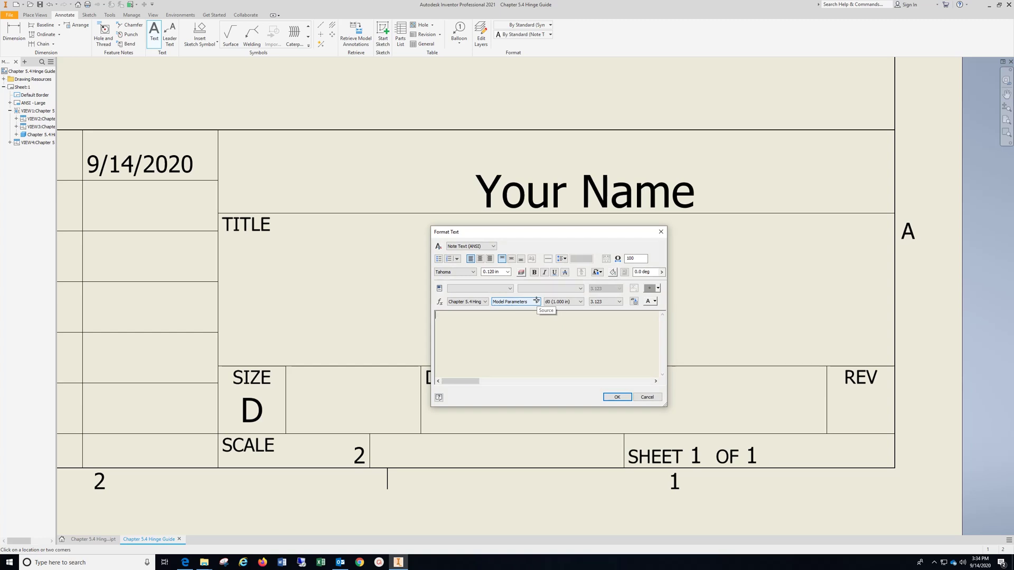
{"action": "type", "text": "Chapter 5.4"}
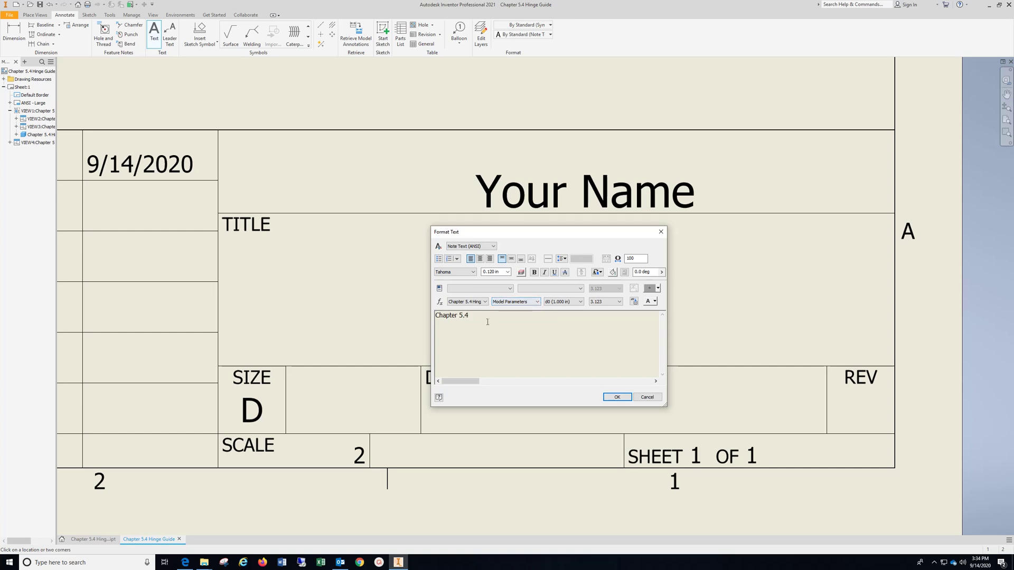
{"action": "left_click_drag", "start_coordinate": [487, 317], "coordinate": [436, 314]}
{"action": "left_click", "coordinate": [500, 273]}
{"action": "left_click", "coordinate": [491, 295]}
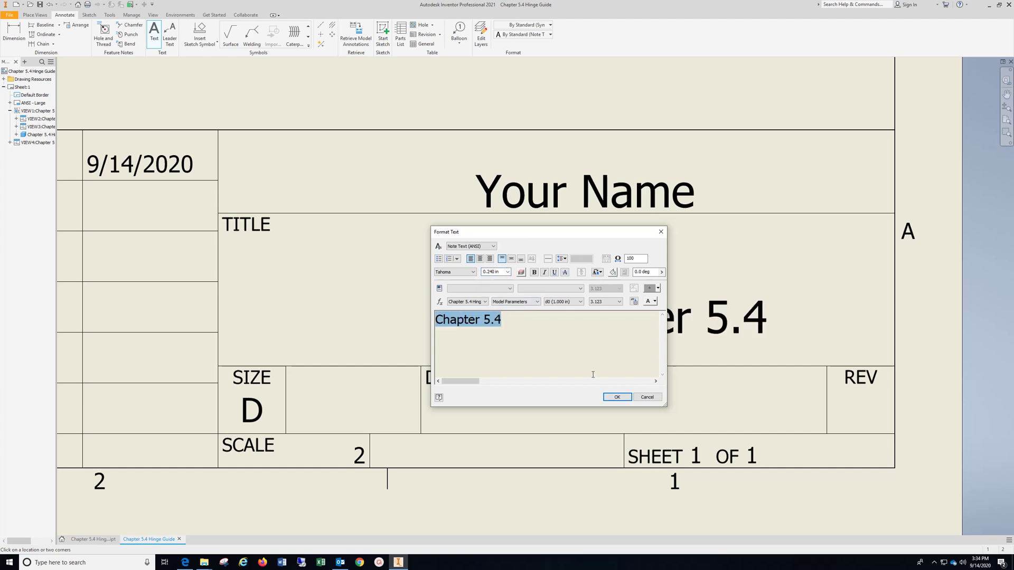
{"action": "left_click", "coordinate": [615, 397]}
{"action": "scroll", "coordinate": [515, 420], "scroll_direction": "down", "scroll_amount": 2}
{"action": "scroll", "coordinate": [515, 420], "scroll_direction": "up", "scroll_amount": 8}
- Type 'Material: Carbon Steel' in a new note beside the title block, sized 0.240 in
{"action": "scroll", "coordinate": [371, 401], "scroll_direction": "down", "scroll_amount": 5}
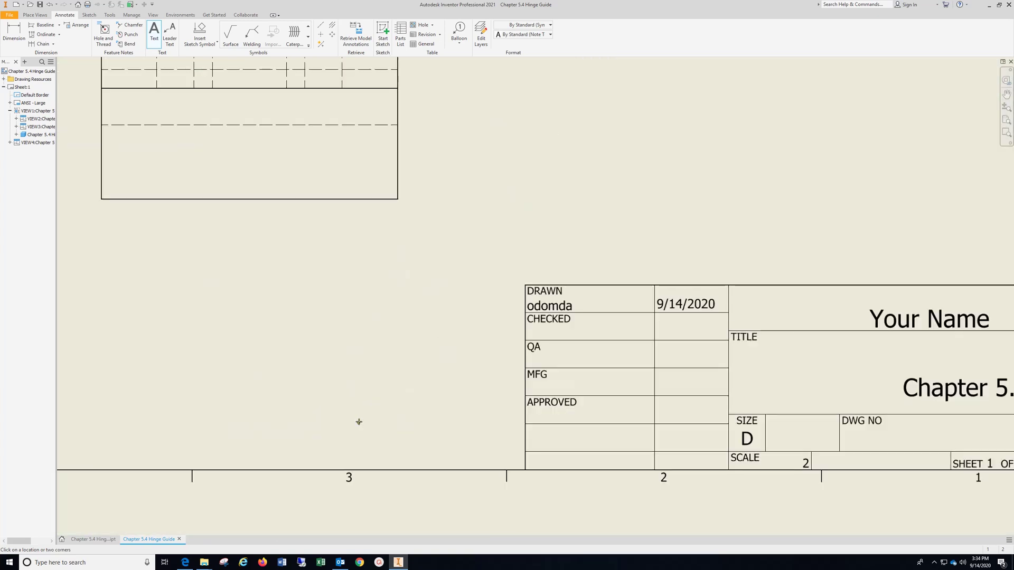
{"action": "left_click", "coordinate": [328, 429]}
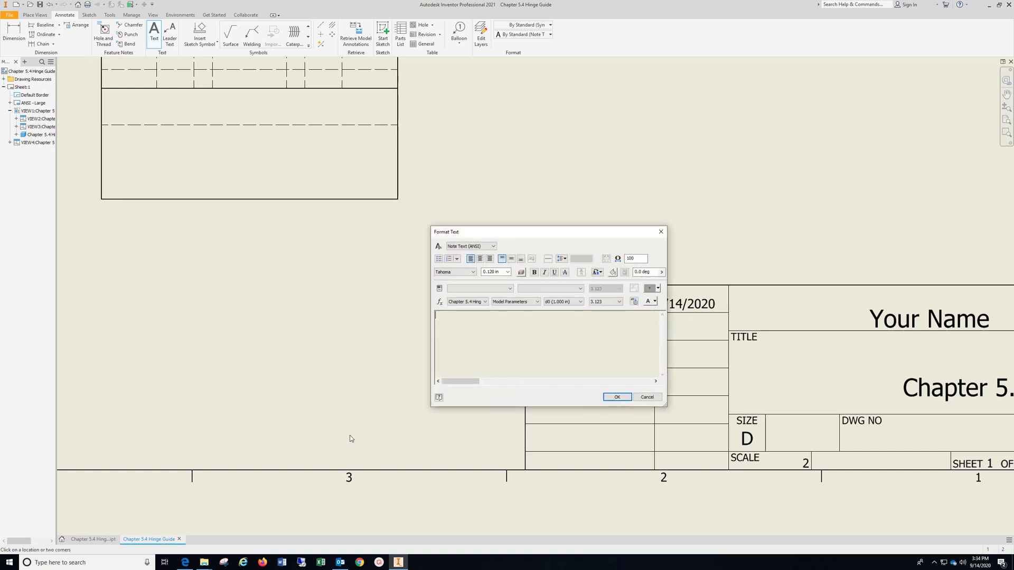
{"action": "type", "text": "Mater"}
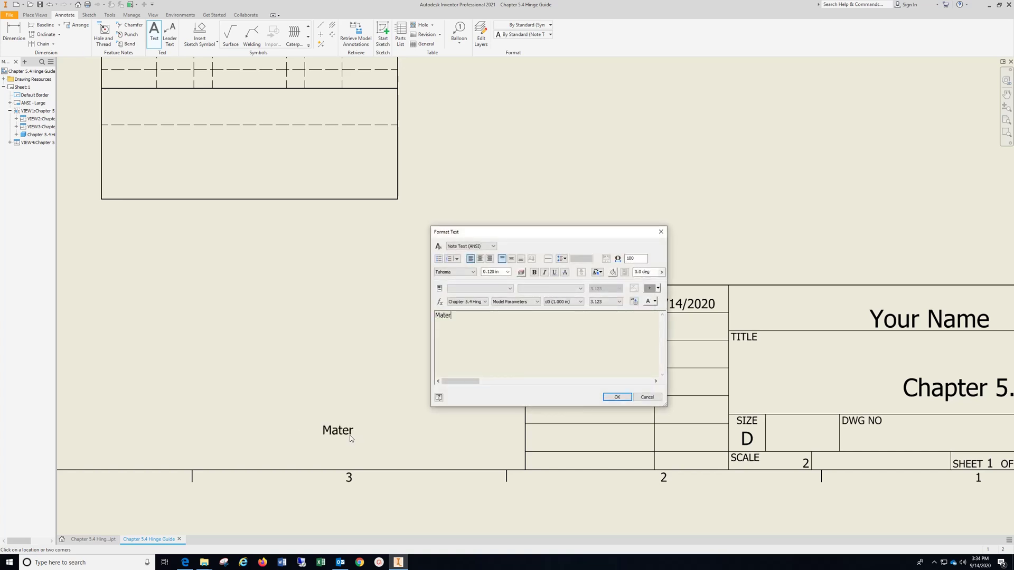
{"action": "type", "text": "ial: C"}
{"action": "type", "text": "arbon Steel"}
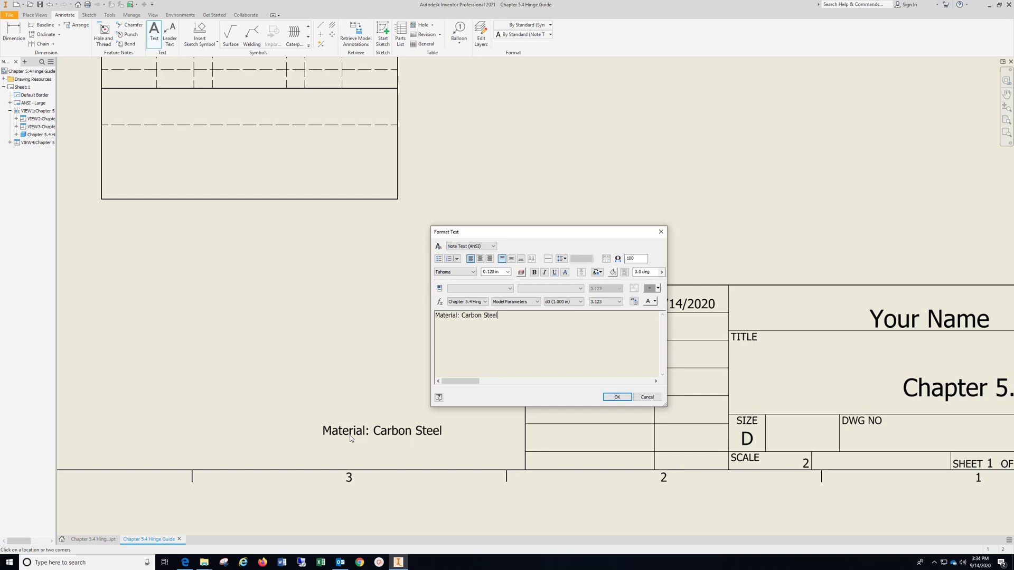
{"action": "left_click_drag", "start_coordinate": [515, 318], "coordinate": [381, 306]}
{"action": "left_click", "coordinate": [507, 271]}
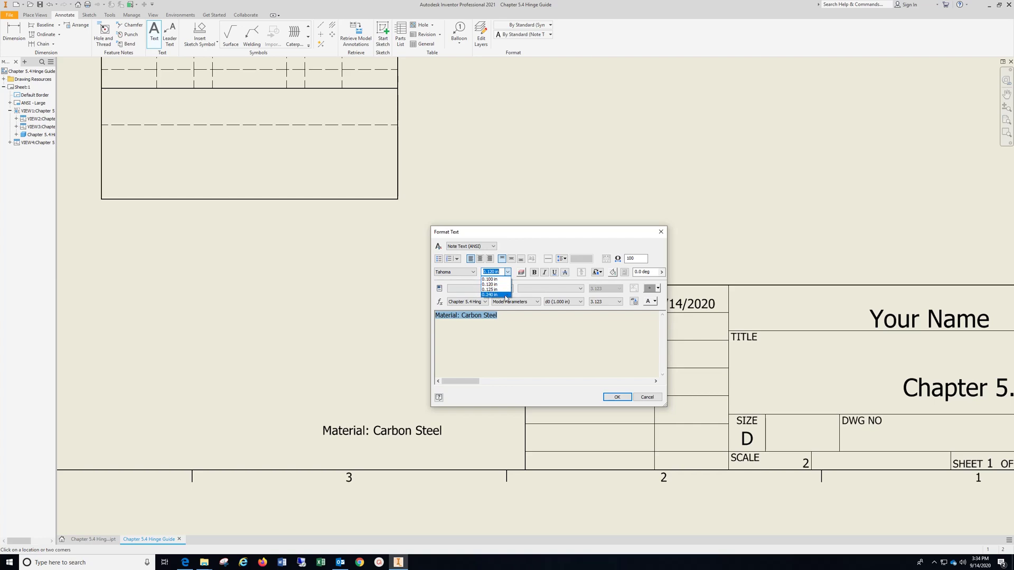
{"action": "left_click", "coordinate": [491, 294]}
{"action": "left_click", "coordinate": [617, 397]}
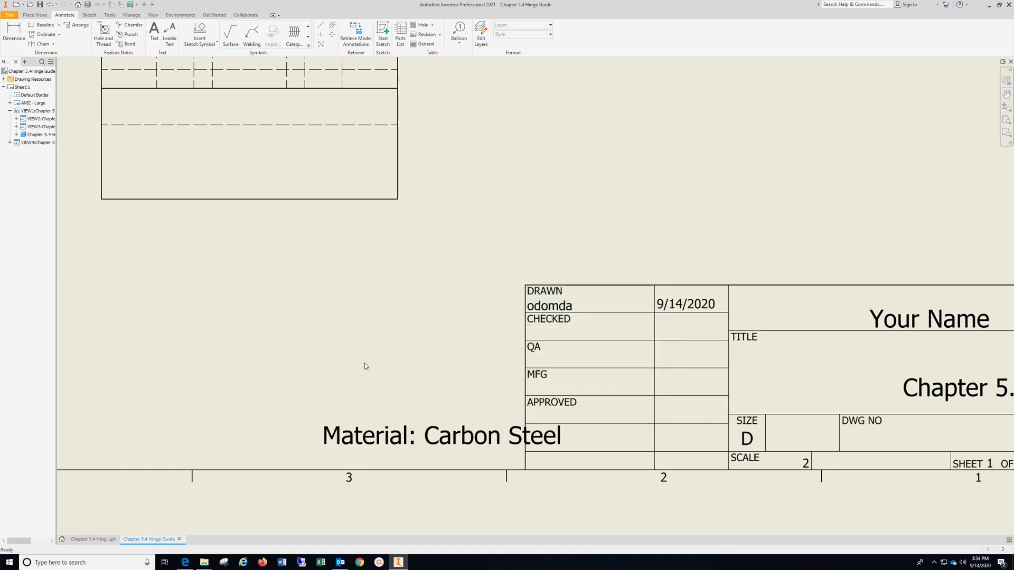
- Place the 'Material: Carbon Steel' note beside the title block; centre 'Your Name' and 'Chapter 5.4' in their boxes
{"action": "left_click", "coordinate": [285, 421]}
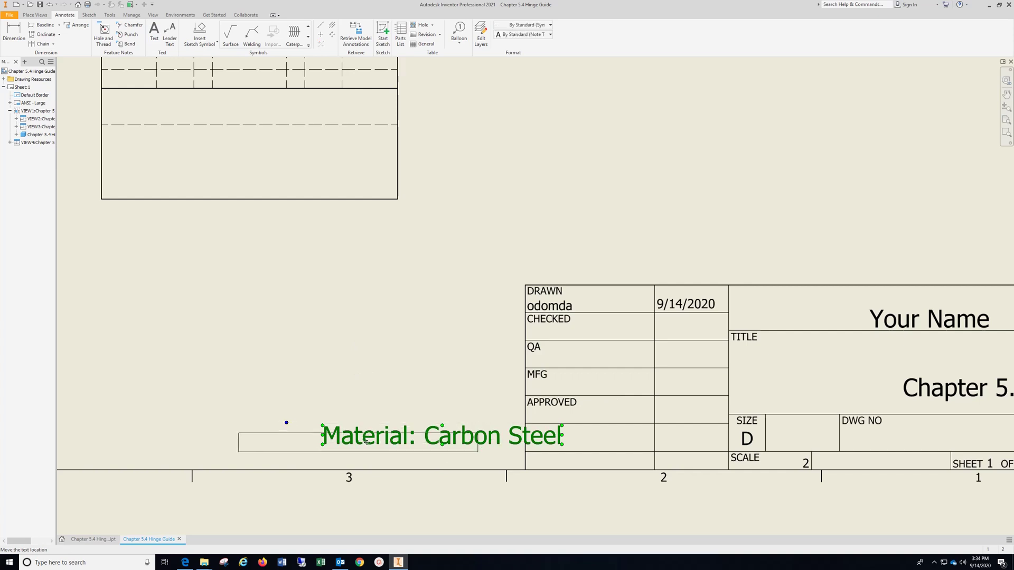
{"action": "middle_click_drag", "start_coordinate": [747, 390], "coordinate": [470, 389]}
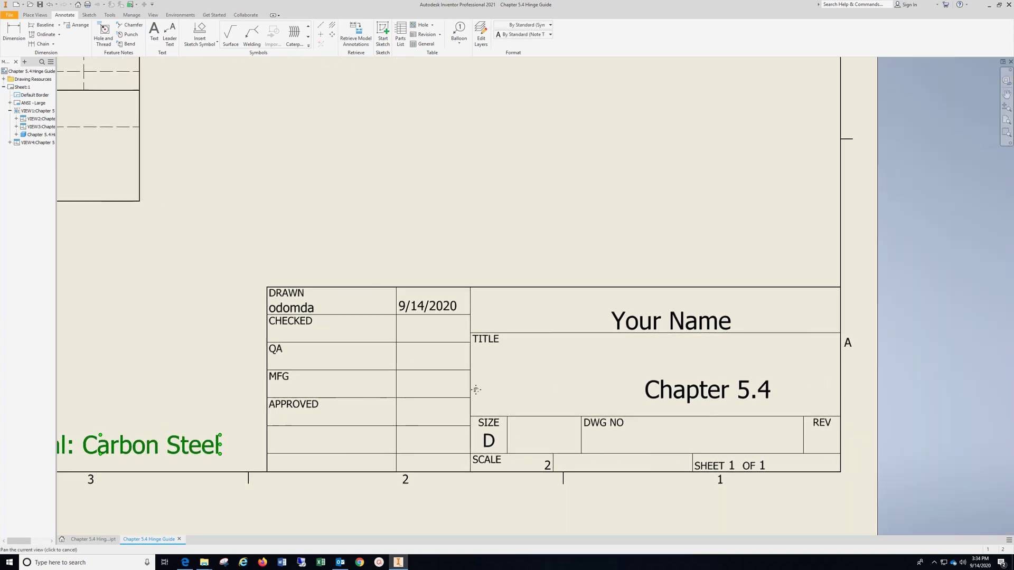
{"action": "left_click", "coordinate": [614, 317]}
{"action": "left_click_drag", "start_coordinate": [676, 391], "coordinate": [619, 371]}
{"action": "left_click", "coordinate": [588, 181]}
{"action": "left_click", "coordinate": [935, 563]}
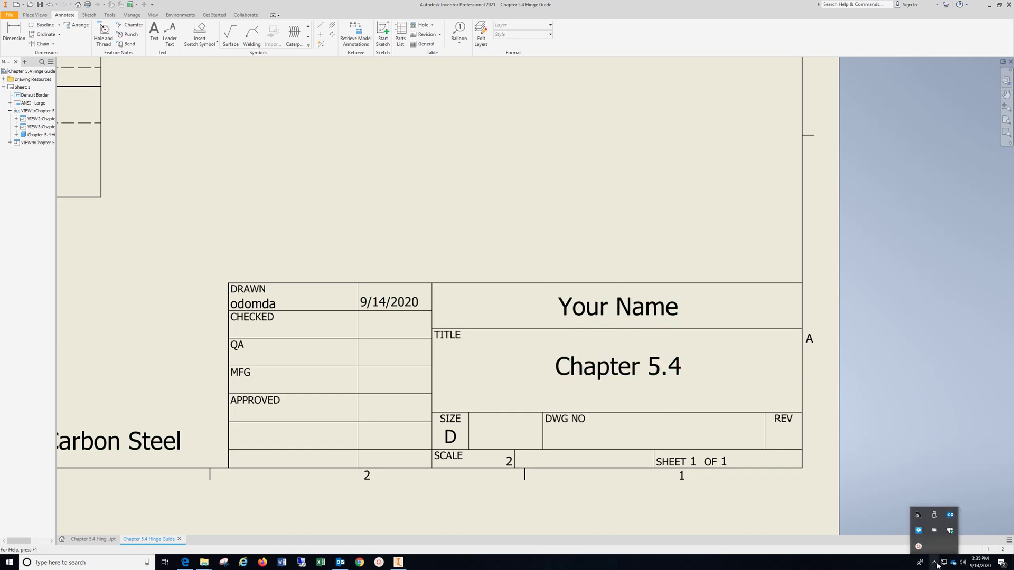